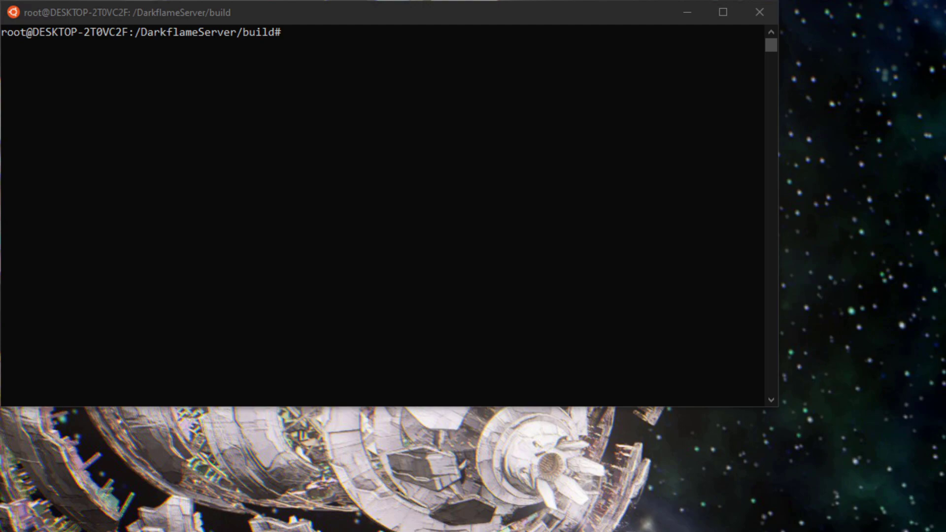
# Go up two directory levels from the Darkflame build folder to the root.
pyautogui.click(329, 184)
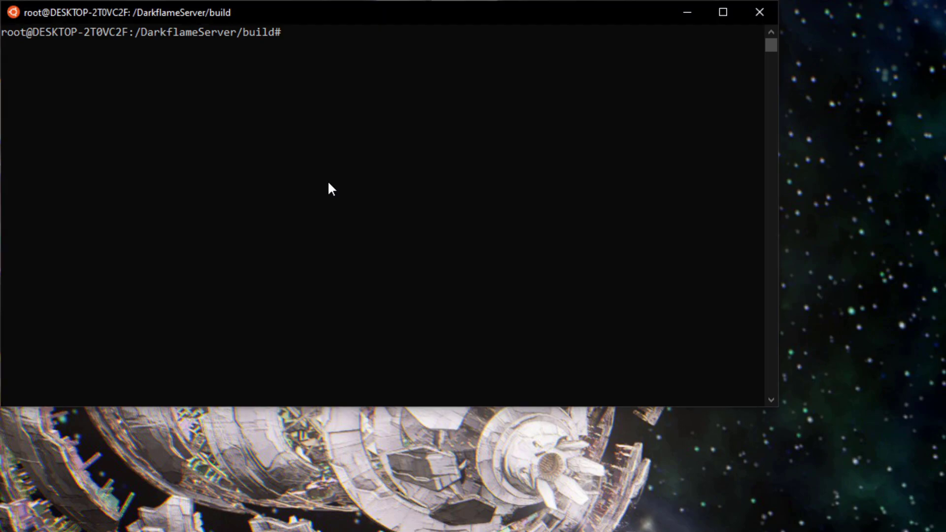
pyautogui.write('cd')
pyautogui.write(' ..')
pyautogui.press('Return')
pyautogui.write('cd ..')
pyautogui.press('Return')
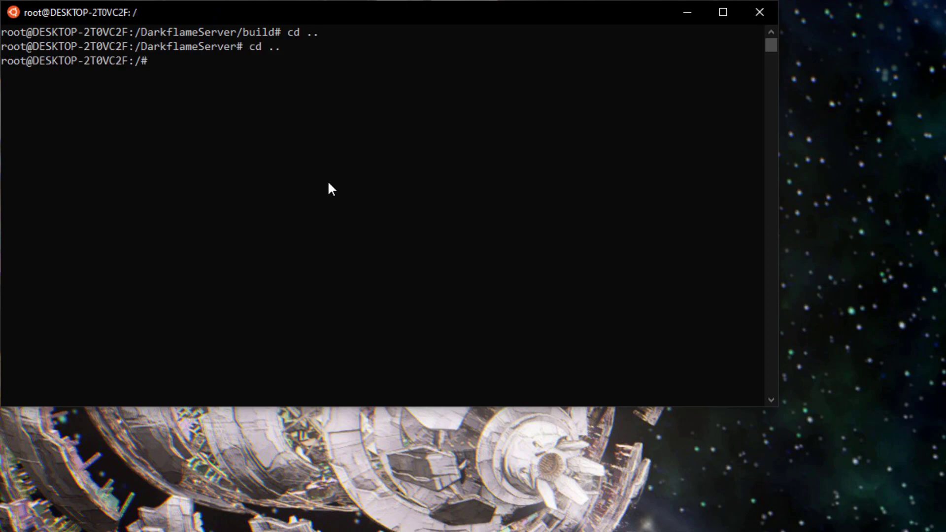
# Change into /AccountManager with Tab completion and enter the command nano app.py.
pyautogui.write('.')
pyautogui.press('BackSpace')
pyautogui.write('cd A')
pyautogui.press('Tab')
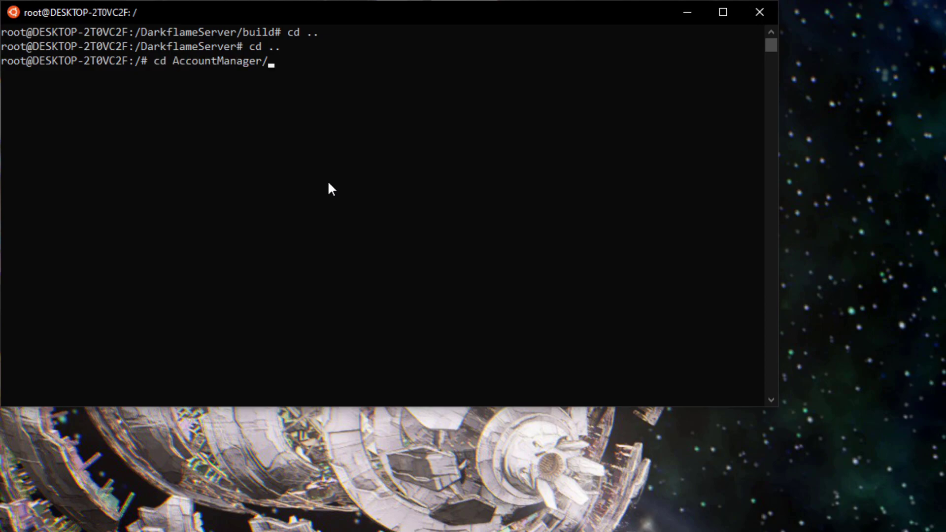
pyautogui.press('Return')
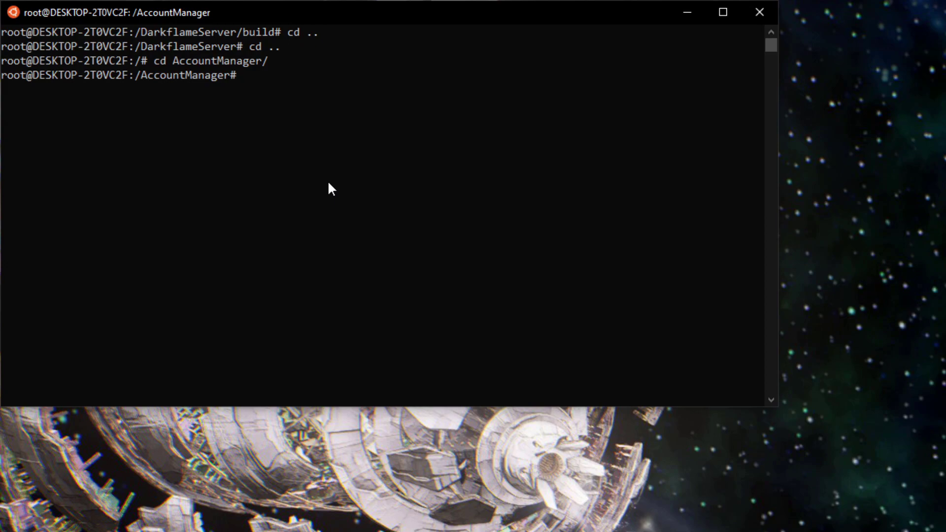
pyautogui.write('nano ')
pyautogui.write('app.py')
# Open app.py in nano and scroll down to the end of the file.
pyautogui.press('Return')
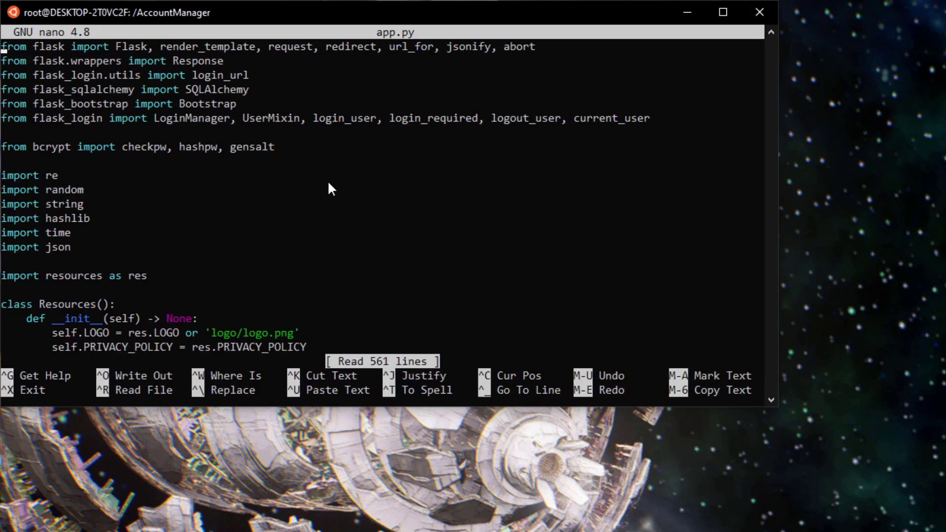
pyautogui.press('Down')
pyautogui.press('Down')
pyautogui.press('Down')
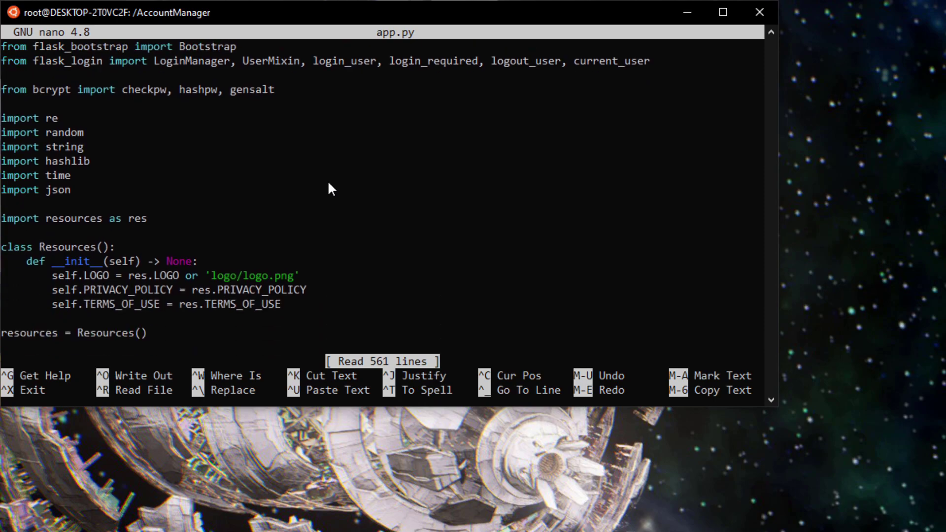
pyautogui.press('Down')
pyautogui.press('Down')
pyautogui.press('Down')
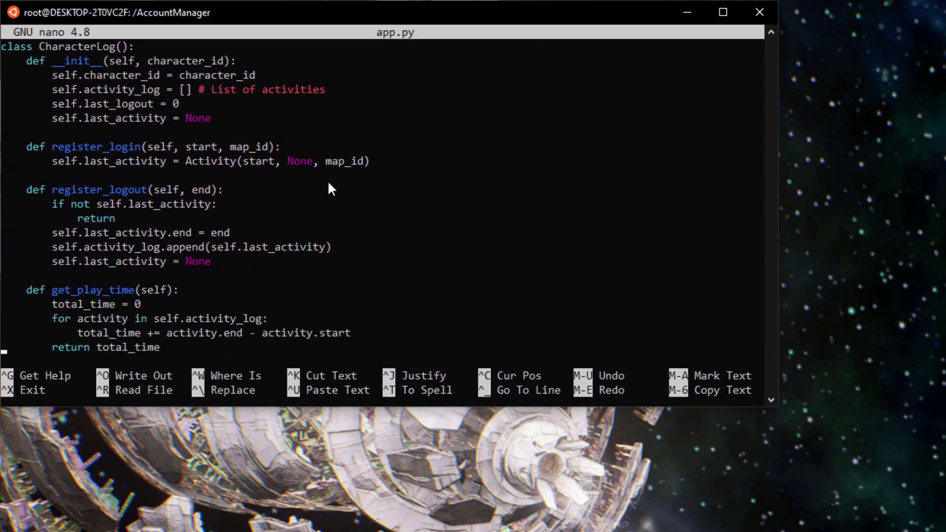
pyautogui.press('Down')
pyautogui.press('Down')
pyautogui.press('Down')
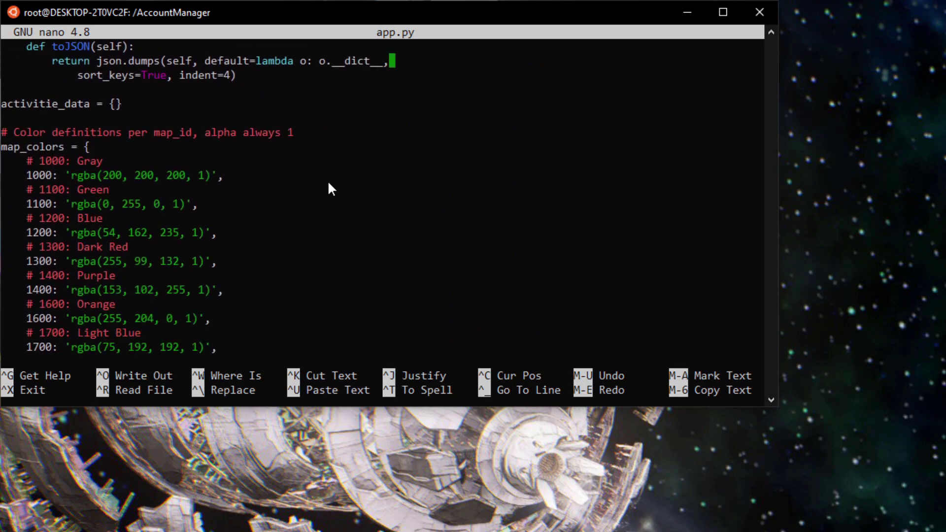
pyautogui.press('Down')
pyautogui.press('Down')
pyautogui.press('Down')
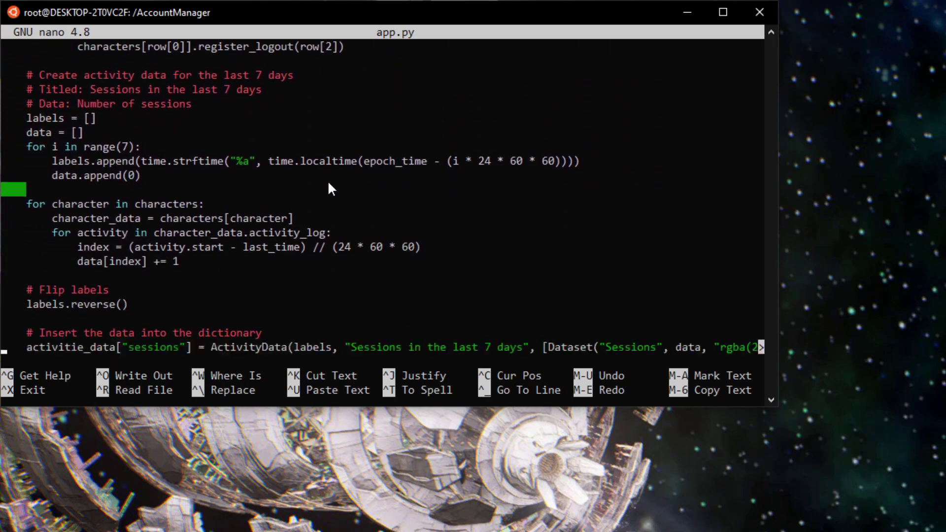
pyautogui.press('Down')
pyautogui.press('Down')
pyautogui.press('Down')
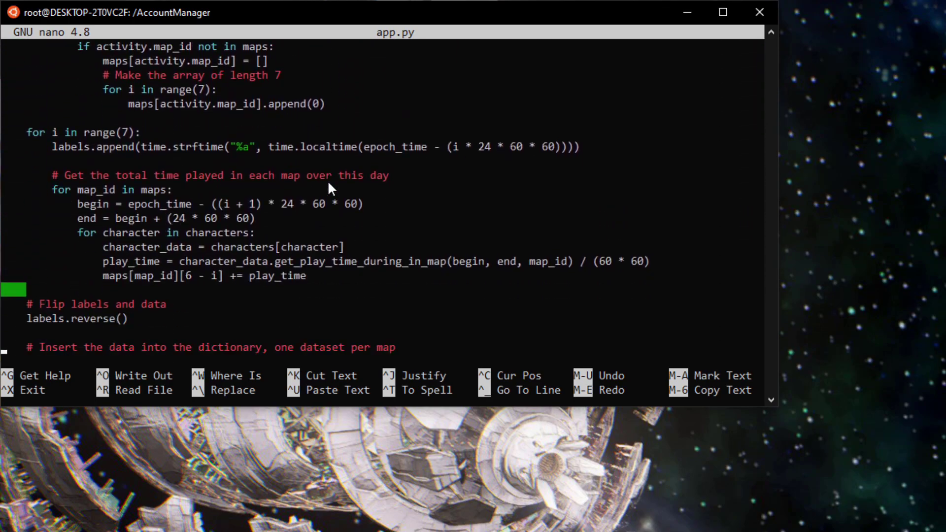
pyautogui.press('Down')
pyautogui.press('Down')
pyautogui.press('Down')
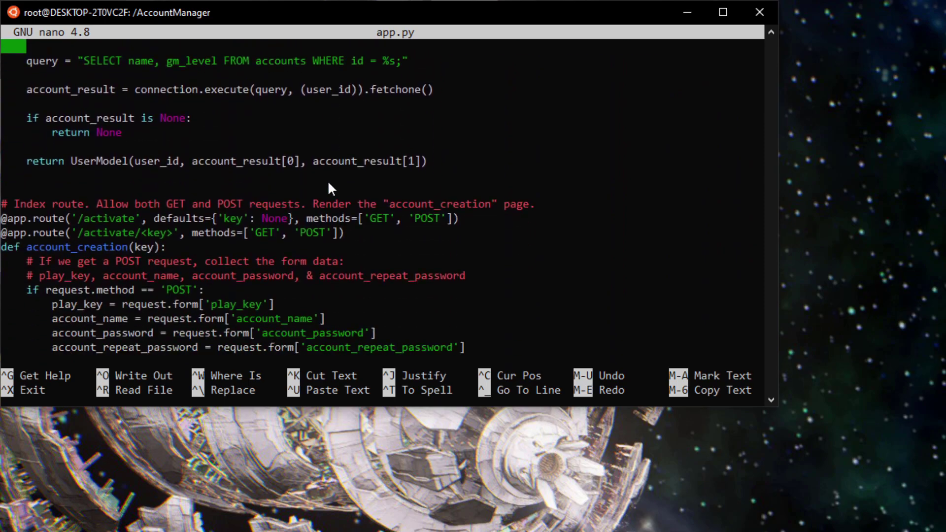
pyautogui.press('Down')
pyautogui.press('Down')
pyautogui.press('Down')
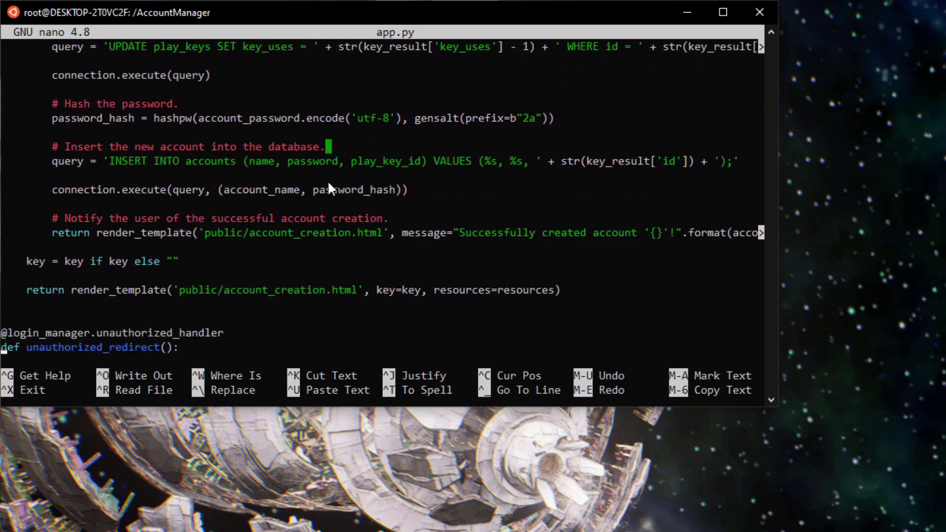
pyautogui.press('Down')
pyautogui.press('Down')
pyautogui.press('Down')
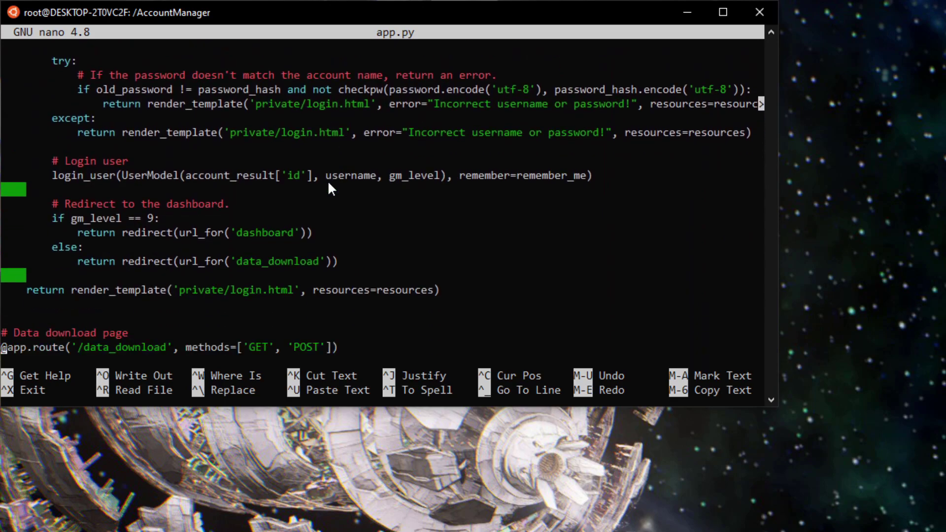
pyautogui.press('Down')
pyautogui.press('Down')
pyautogui.press('Down')
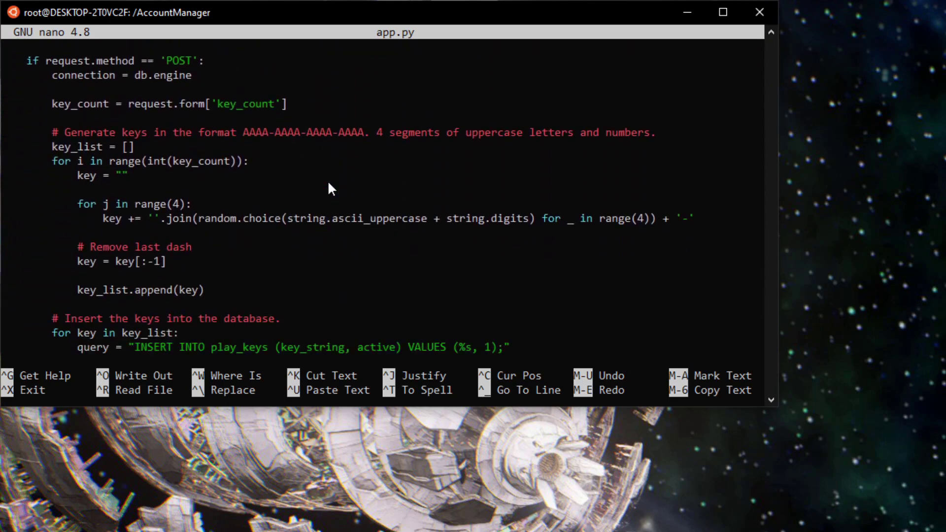
pyautogui.press('Down')
pyautogui.press('Down')
pyautogui.press('Down')
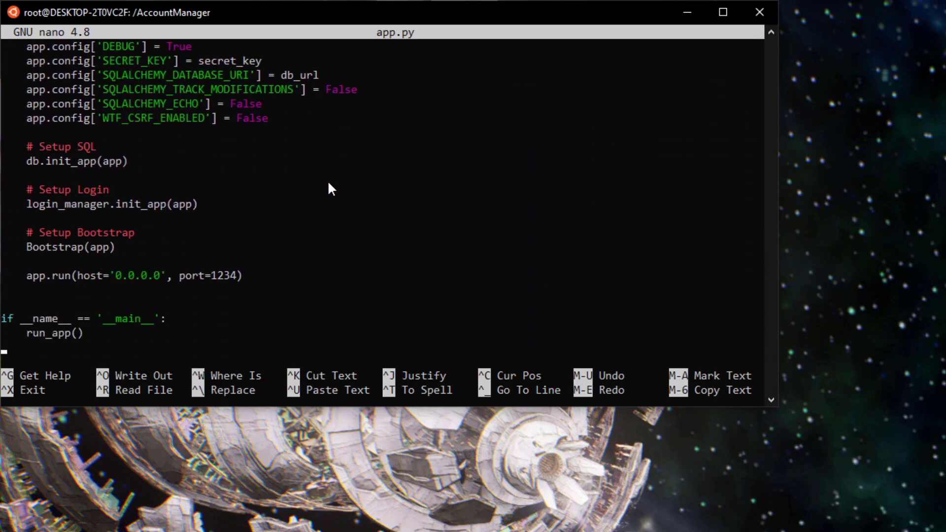
# Move the cursor onto the app.run line toward the port 1234 value.
pyautogui.press('Up')
pyautogui.press('Up')
pyautogui.press('Up')
pyautogui.press('Right')
pyautogui.press('Right')
pyautogui.press('Right')
pyautogui.press('Right')
pyautogui.press('Right')
pyautogui.press('Right')
pyautogui.press('Right')
pyautogui.press('Right')
pyautogui.press('Right')
pyautogui.press('Left')
pyautogui.press('Left')
pyautogui.press('Left')
pyautogui.press('Right')
pyautogui.press('Right')
pyautogui.press('Right')
pyautogui.press('Right')
pyautogui.press('Right')
pyautogui.press('Right')
pyautogui.press('Right')
pyautogui.press('Right')
pyautogui.press('Right')
# Replace port 1234 with 9999 on the app.run line.
pyautogui.click(285, 327)
pyautogui.press('Up')
pyautogui.press('Up')
pyautogui.press('Up')
pyautogui.hotkey('ctrl', 'Right')
pyautogui.hotkey('ctrl', 'Right')
pyautogui.hotkey('ctrl', 'Right')
pyautogui.press('BackSpace')
pyautogui.press('BackSpace')
pyautogui.press('BackSpace')
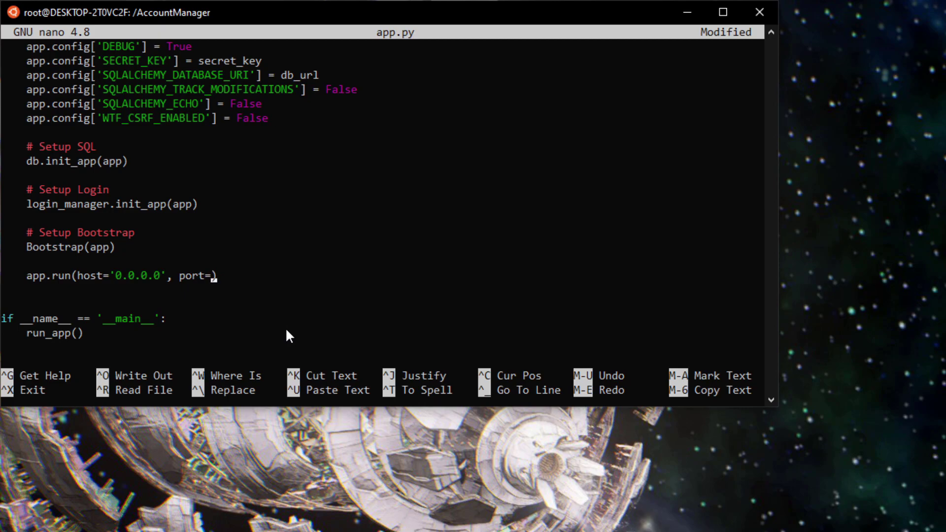
pyautogui.write('9999')
# Save app.py under its existing name and exit nano.
pyautogui.hotkey('ctrl', 'o')
pyautogui.press('Return')
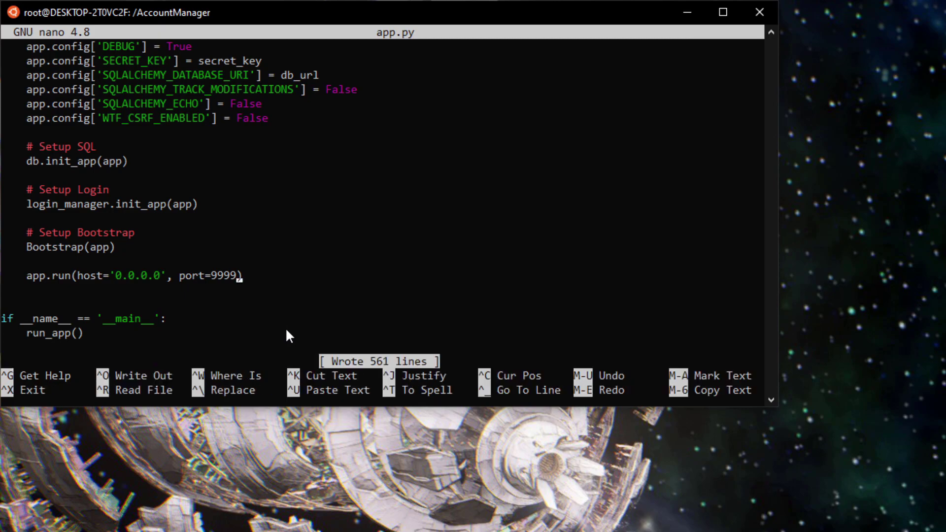
pyautogui.hotkey('ctrl', 'x')
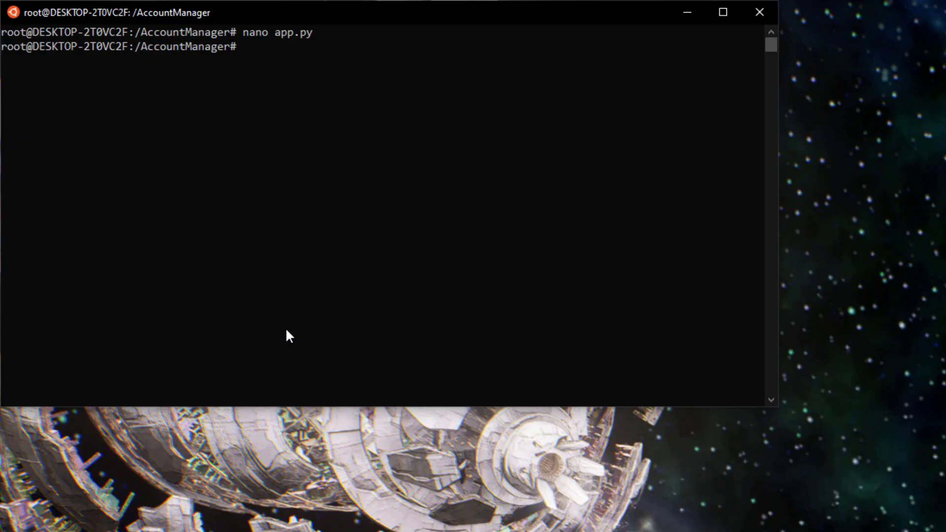
pyautogui.write('app')
pyautogui.press('BackSpace')
pyautogui.press('BackSpace')
pyautogui.press('BackSpace')
pyautogui.write('pytho')
pyautogui.write('n3')
pyautogui.write(' app.p')
pyautogui.write('y')
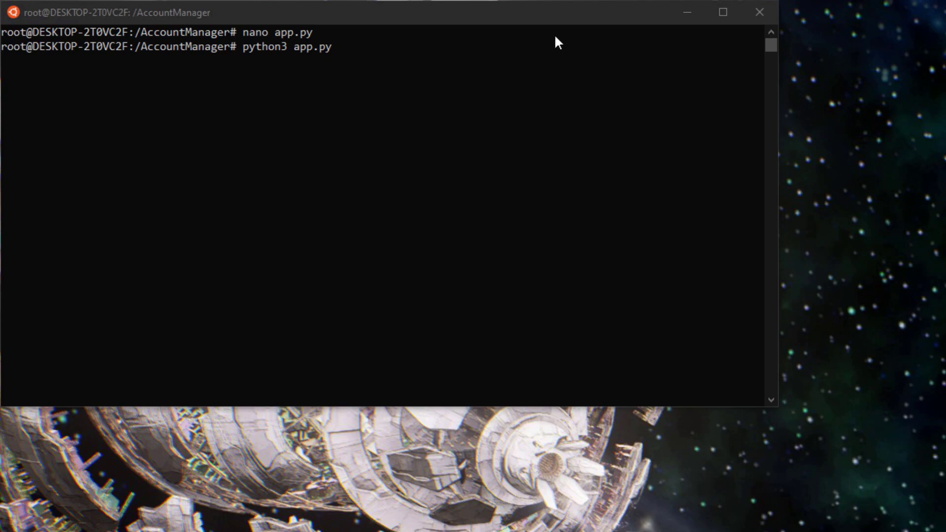
pyautogui.click(486, 71)
pyautogui.press('Return')
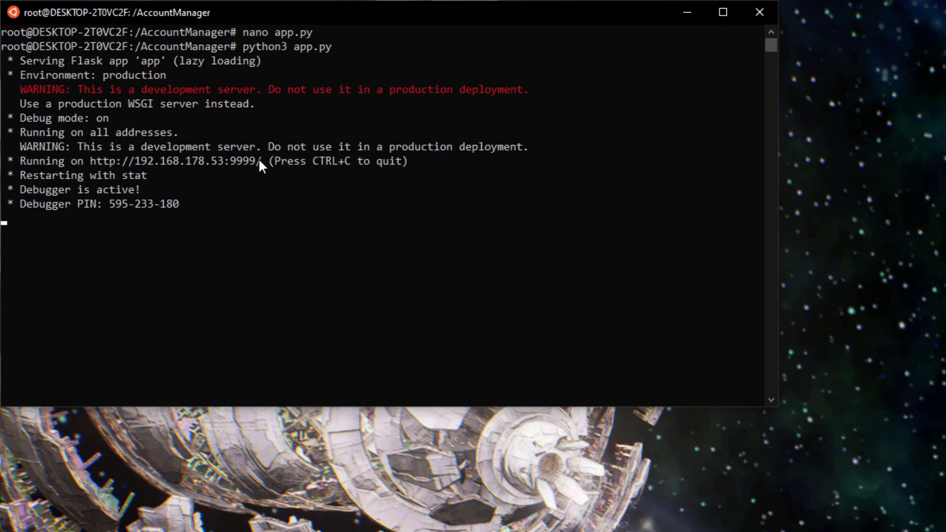
pyautogui.moveTo(262, 156)
pyautogui.mouseDown()
pyautogui.moveTo(222, 174)
pyautogui.moveTo(114, 164)
pyautogui.mouseUp()
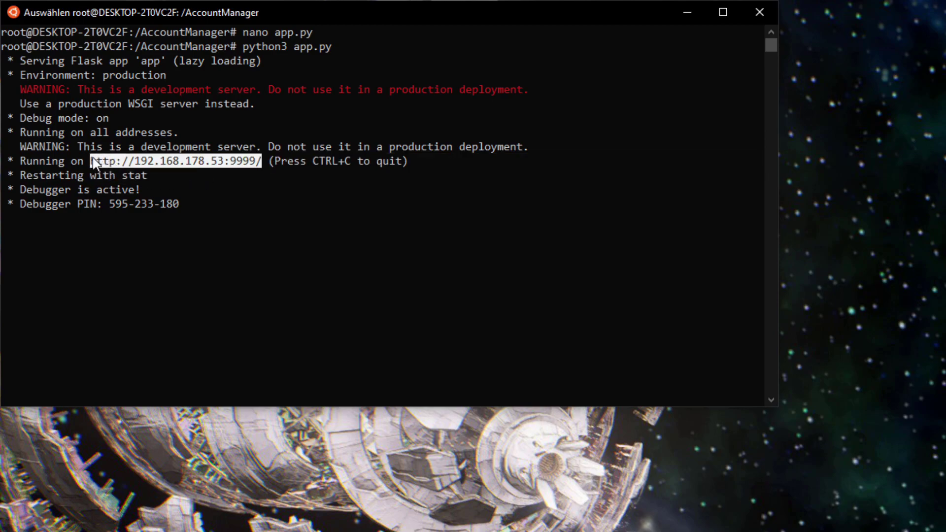
pyautogui.rightClick(128, 165)
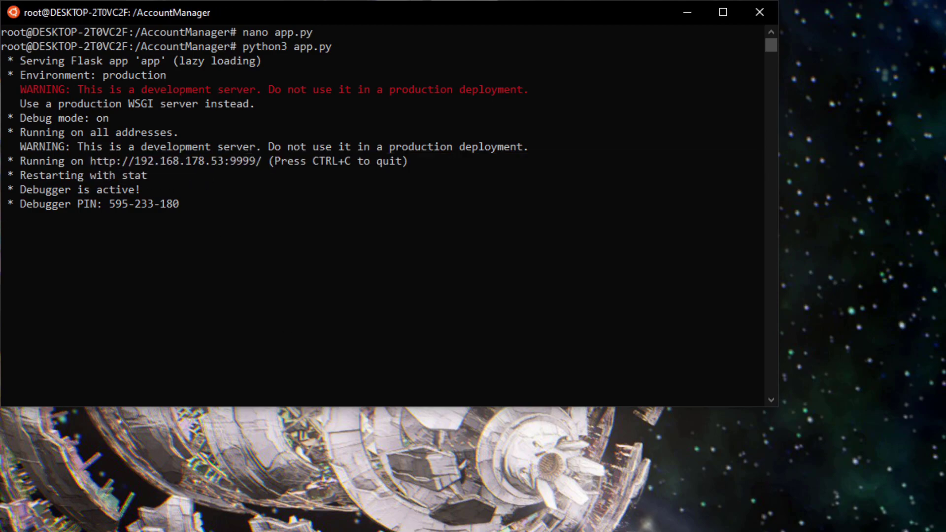
pyautogui.hotkey('alt', 'Tab')
pyautogui.click(542, 41)
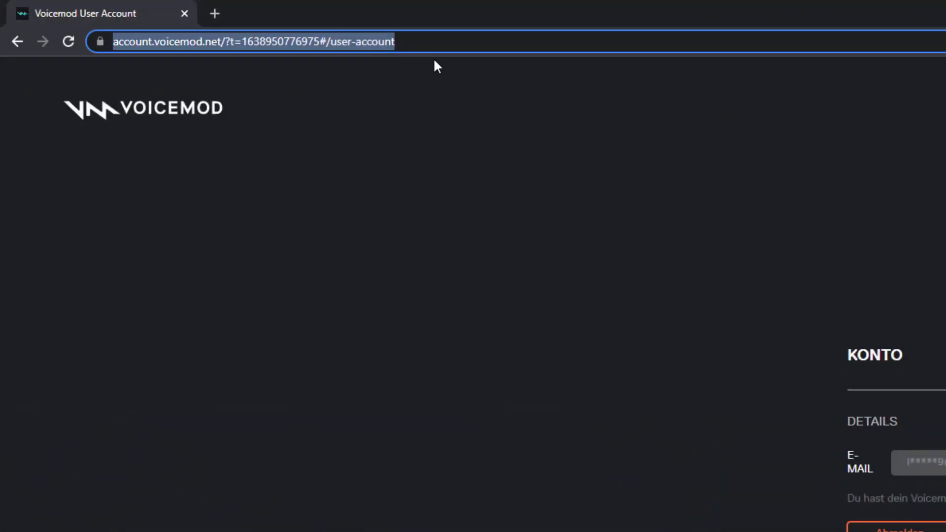
pyautogui.hotkey('ctrl', 'v')
pyautogui.press('Return')
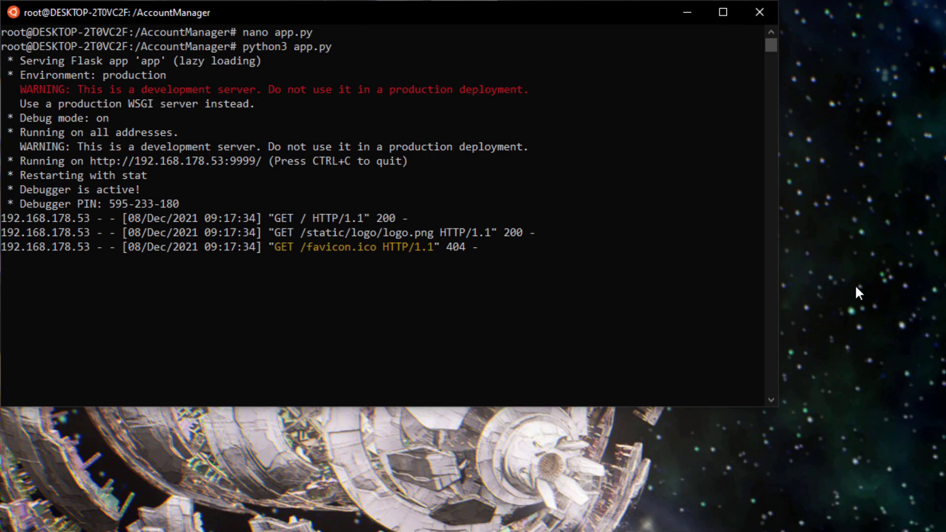
# Stop the Flask server with Ctrl+C and clear the terminal screen.
pyautogui.click(544, 299)
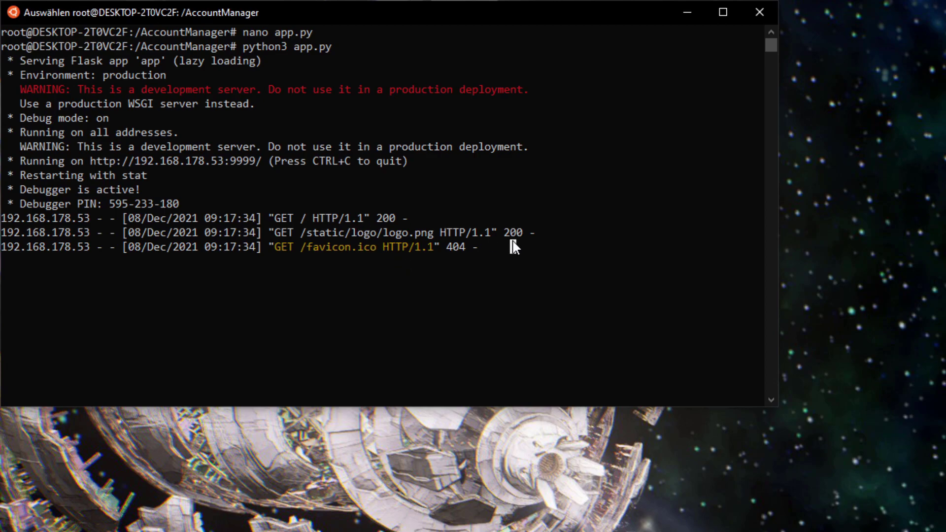
pyautogui.rightClick(543, 299)
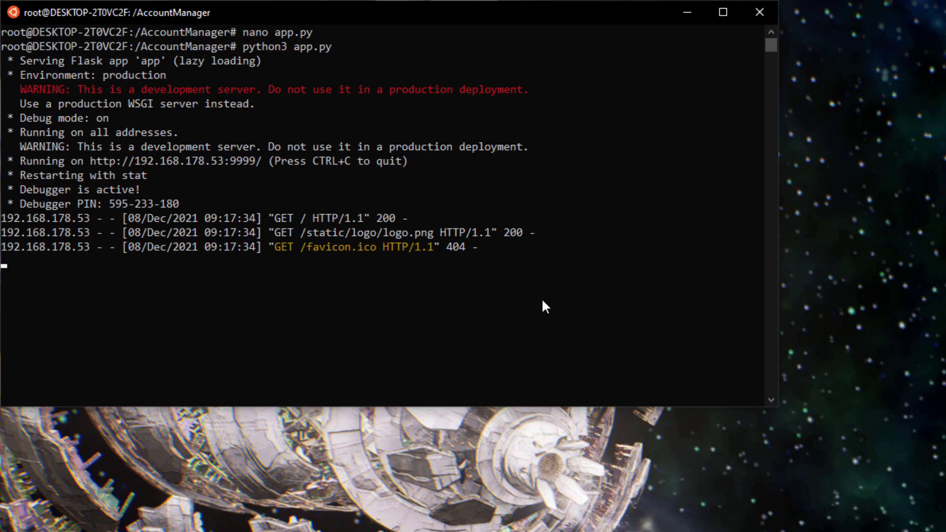
pyautogui.click(542, 300)
pyautogui.hotkey('ctrl', 'c')
pyautogui.hotkey('ctrl', 'c')
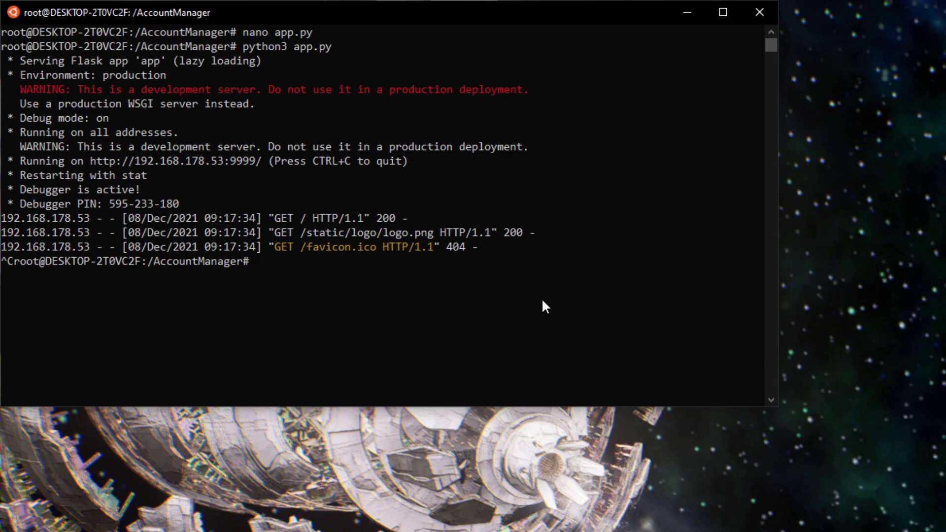
pyautogui.write('clear')
pyautogui.press('Return')
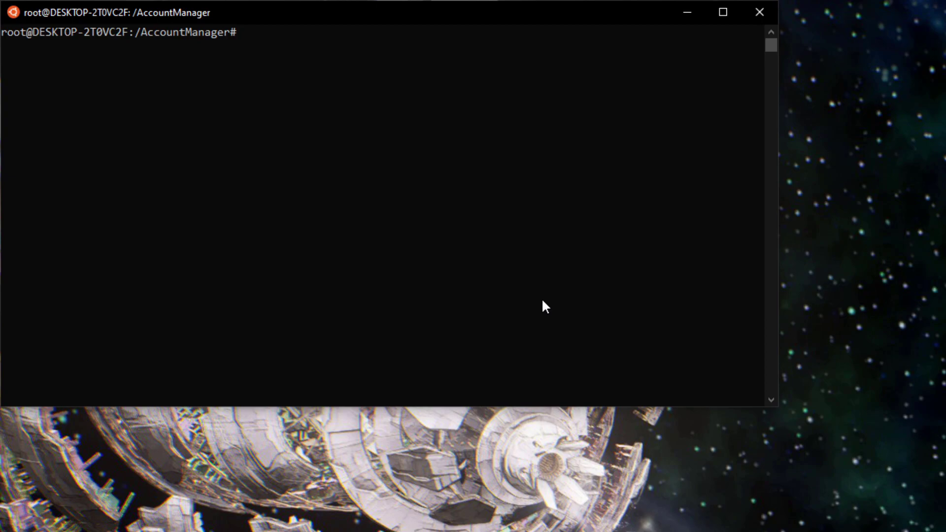
# Leave AccountManager for the root directory with cd ..
pyautogui.write('cd ..')
pyautogui.press('Return')
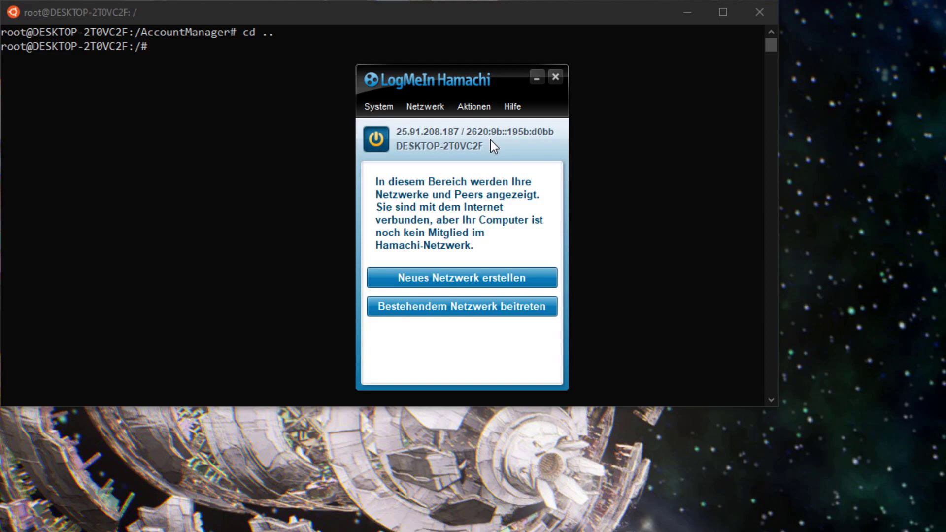
# Copy Hamachi's IPv4 address 25.91.208.187 and park its window at the right screen edge.
pyautogui.rightClick(421, 133)
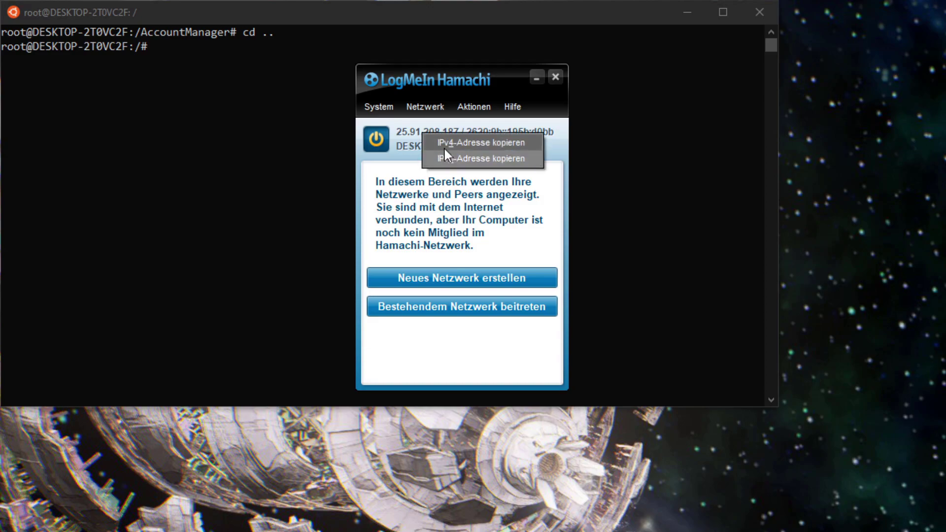
pyautogui.click(459, 144)
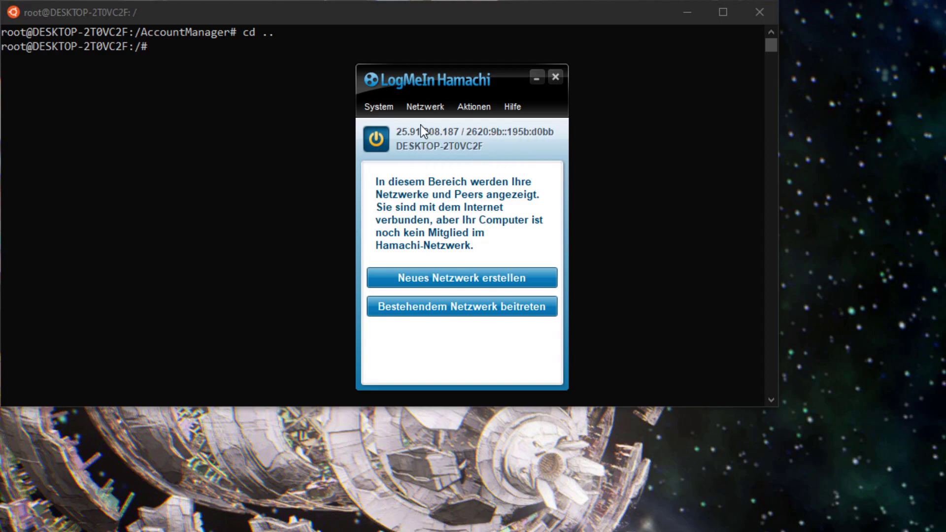
pyautogui.rightClick(415, 135)
pyautogui.click(436, 139)
pyautogui.moveTo(466, 81)
pyautogui.mouseDown()
pyautogui.moveTo(545, 84)
pyautogui.moveTo(531, 76)
pyautogui.mouseUp()
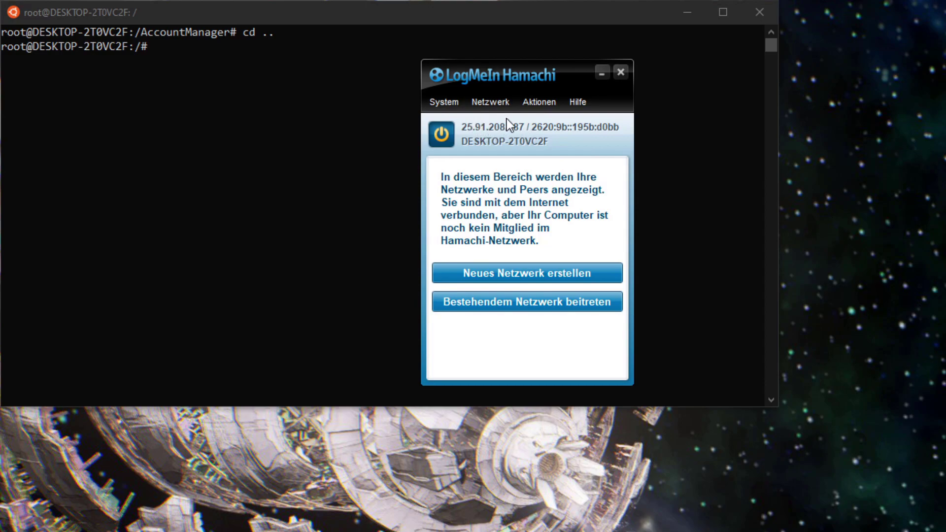
pyautogui.moveTo(530, 78)
pyautogui.mouseDown()
pyautogui.moveTo(847, 116)
pyautogui.moveTo(874, 101)
pyautogui.moveTo(783, 87)
pyautogui.moveTo(785, 132)
pyautogui.moveTo(841, 212)
pyautogui.mouseUp()
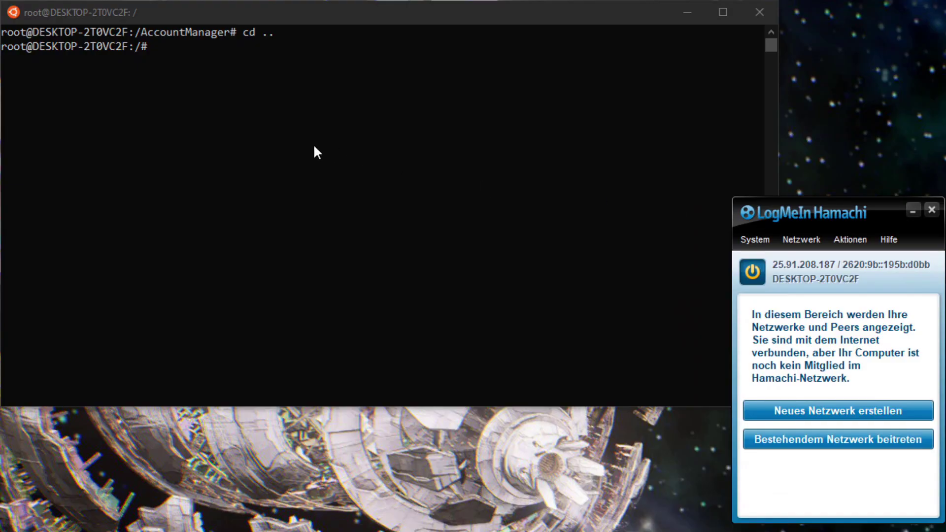
# Narrow the terminal window so the Hamachi window stays visible.
pyautogui.click(304, 146)
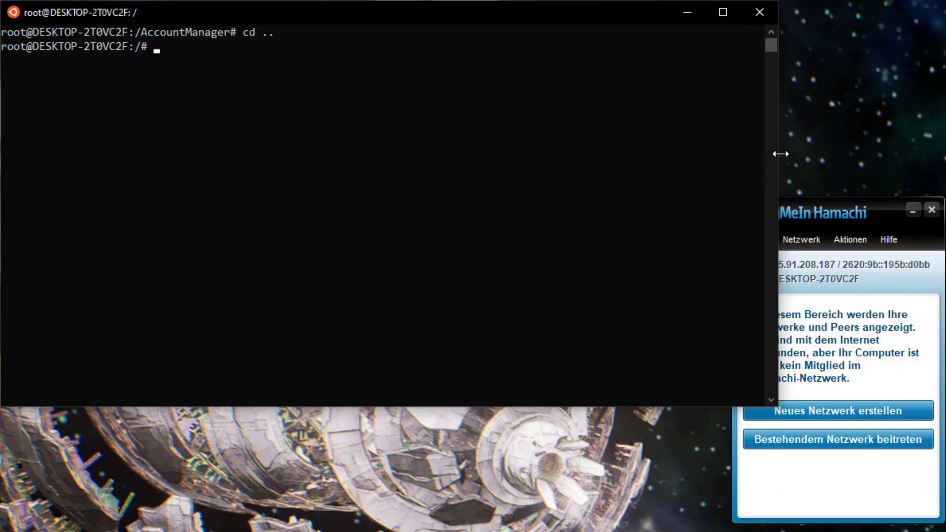
pyautogui.moveTo(780, 154); pyautogui.dragTo(732, 161)
pyautogui.click(360, 73)
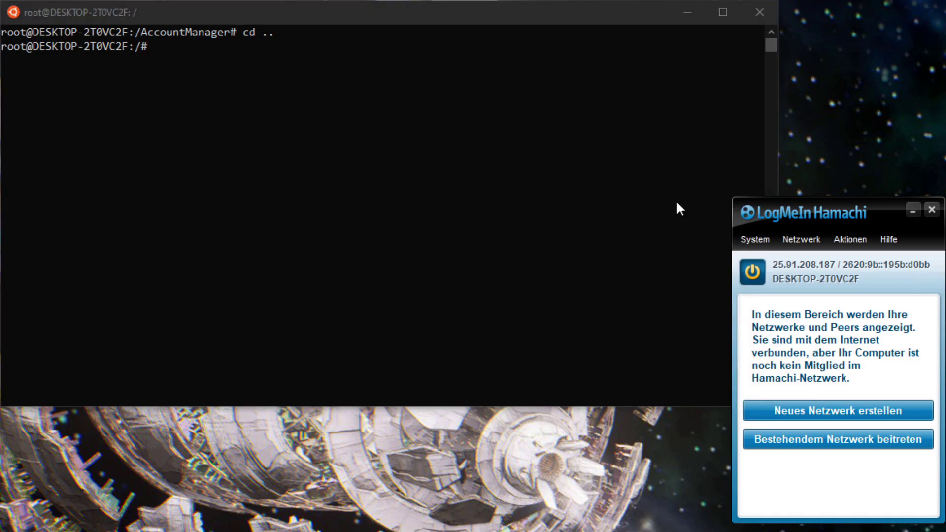
pyautogui.click(280, 143)
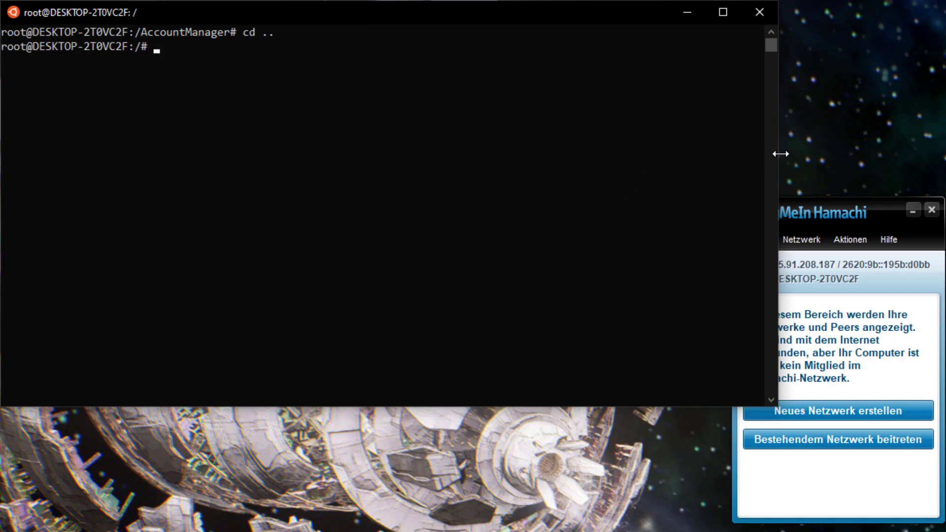
pyautogui.moveTo(780, 153); pyautogui.dragTo(733, 161)
pyautogui.click(360, 74)
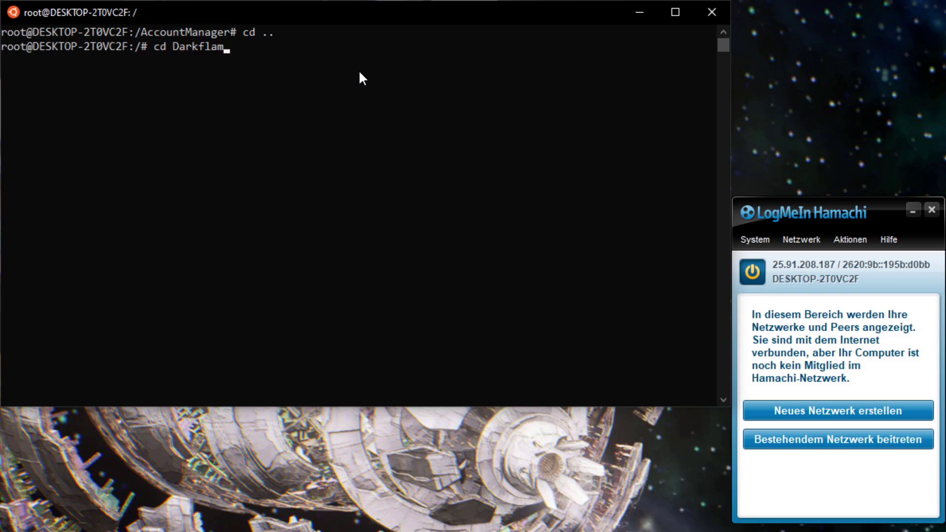
# Change into DarkflameServer/build, list its files and point out authconfig, chatconfig and masterconfig.ini.
pyautogui.write('eServer/')
pyautogui.write('build')
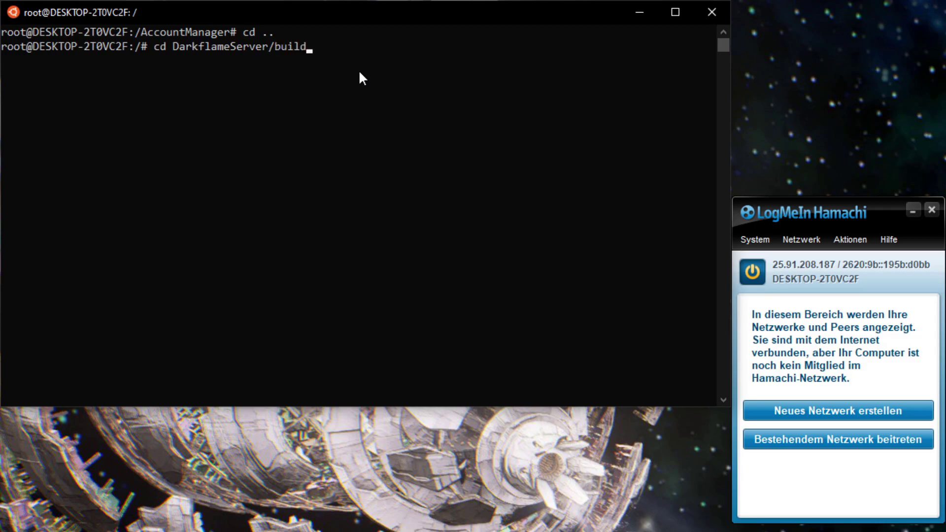
pyautogui.press('Return')
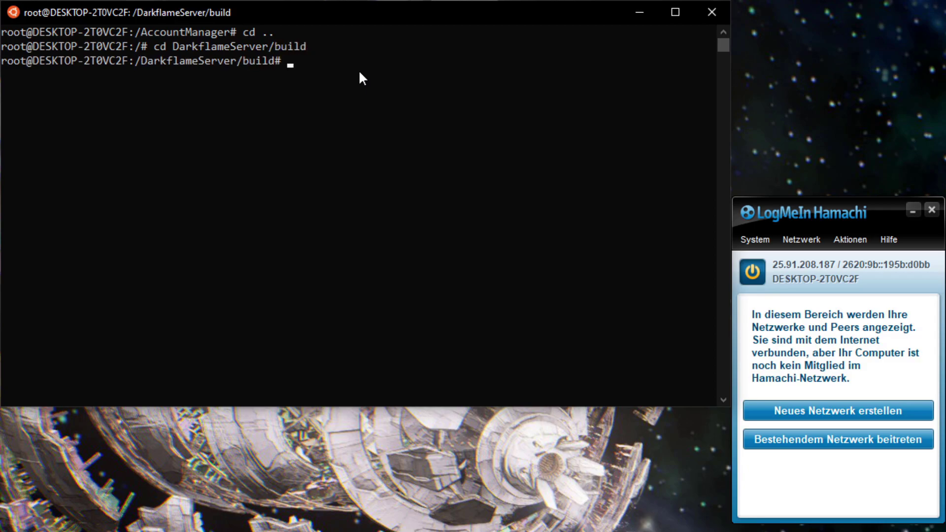
pyautogui.write('ls')
pyautogui.press('Return')
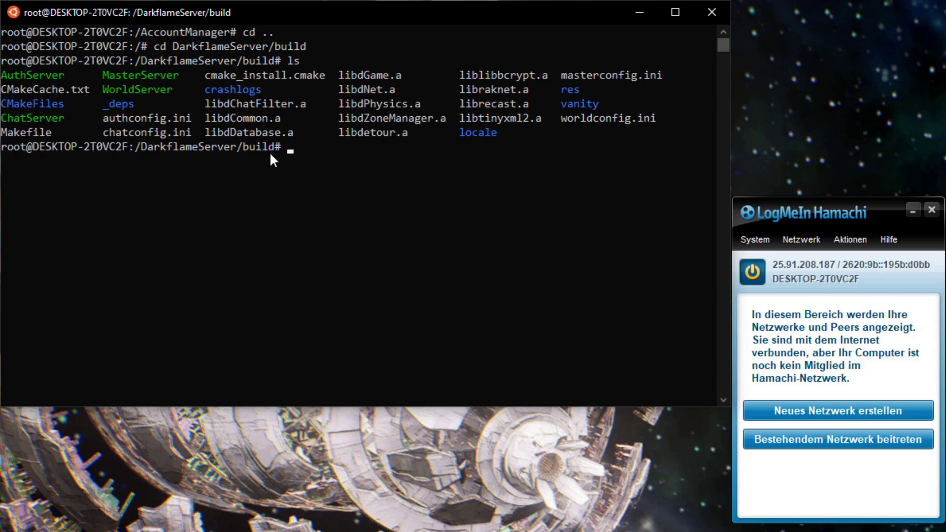
pyautogui.doubleClick(132, 117)
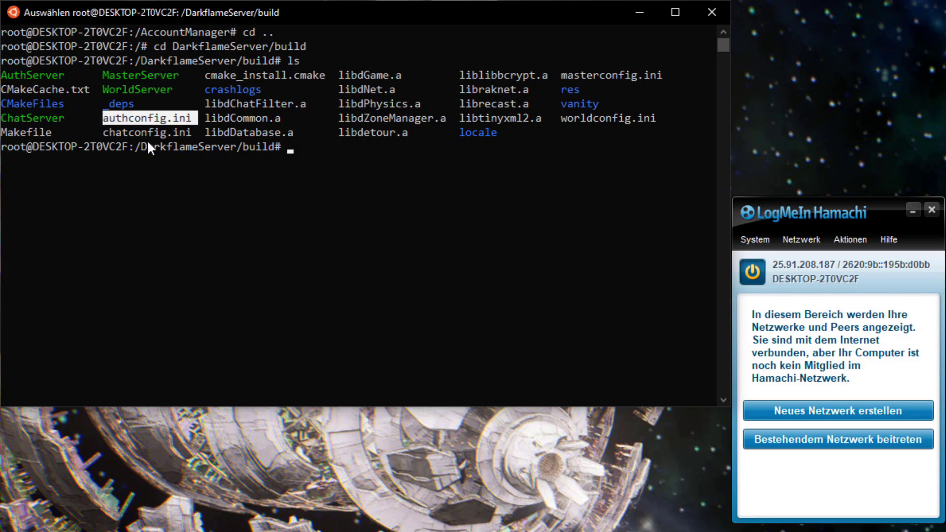
pyautogui.doubleClick(143, 134)
pyautogui.doubleClick(645, 75)
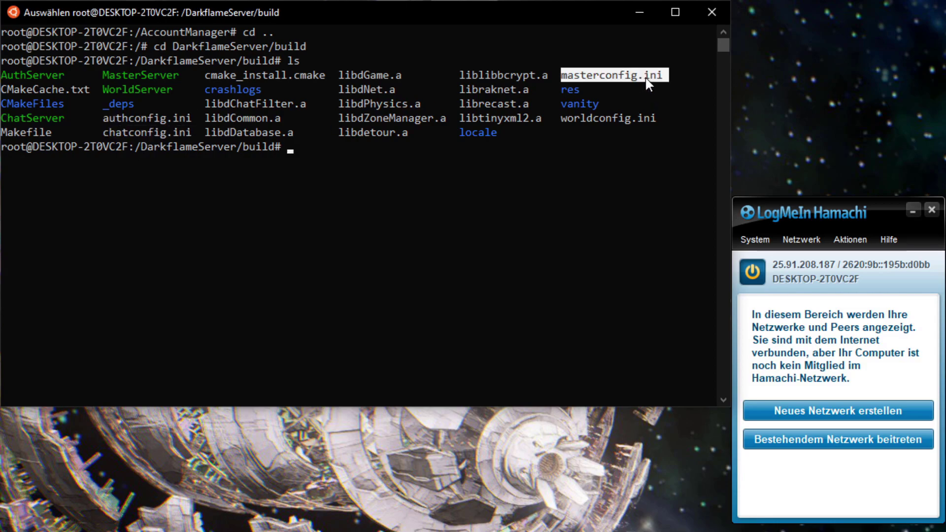
# Point out worldconfig.ini and open authconfig.ini in nano.
pyautogui.doubleClick(588, 121)
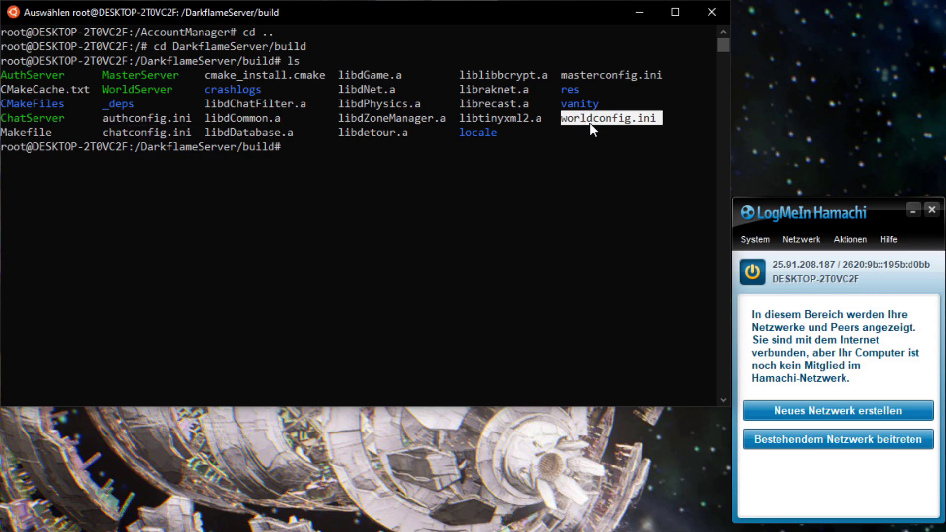
pyautogui.click(404, 154)
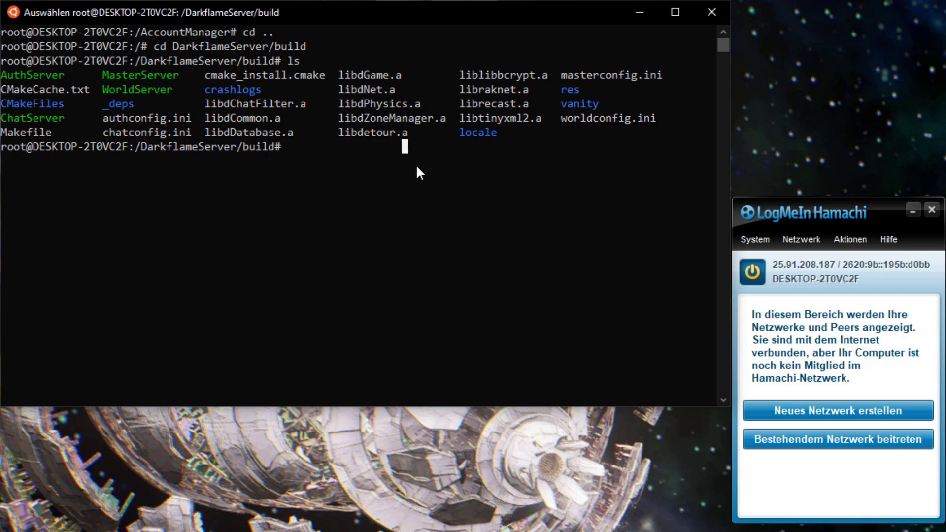
pyautogui.write('nano')
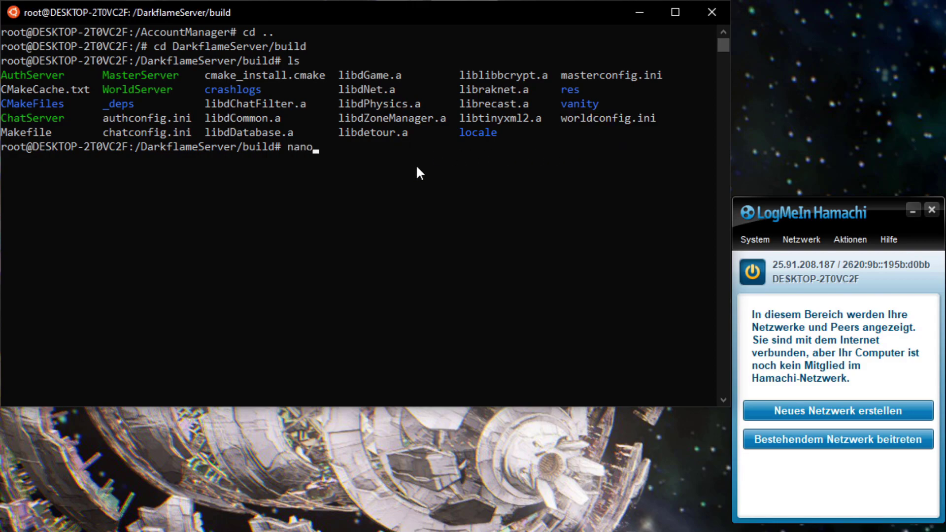
pyautogui.write(' au')
pyautogui.press('Tab')
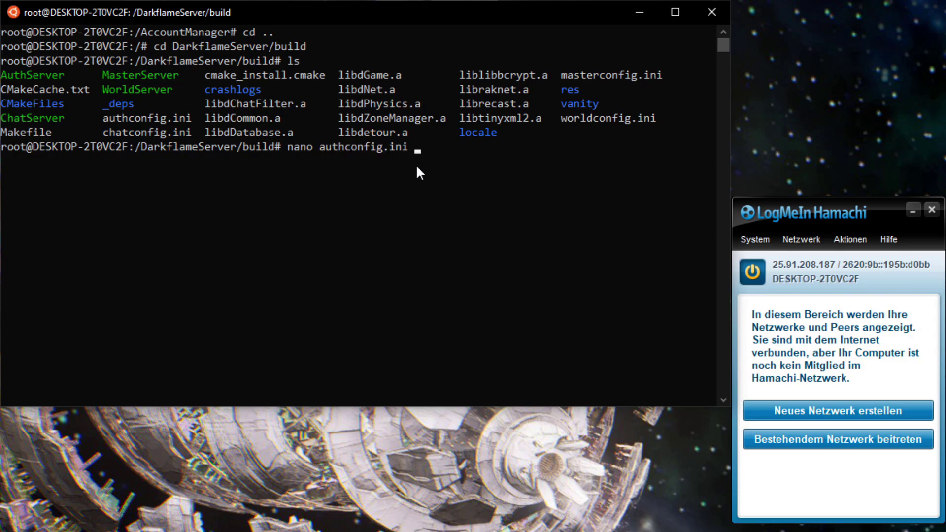
pyautogui.press('Return')
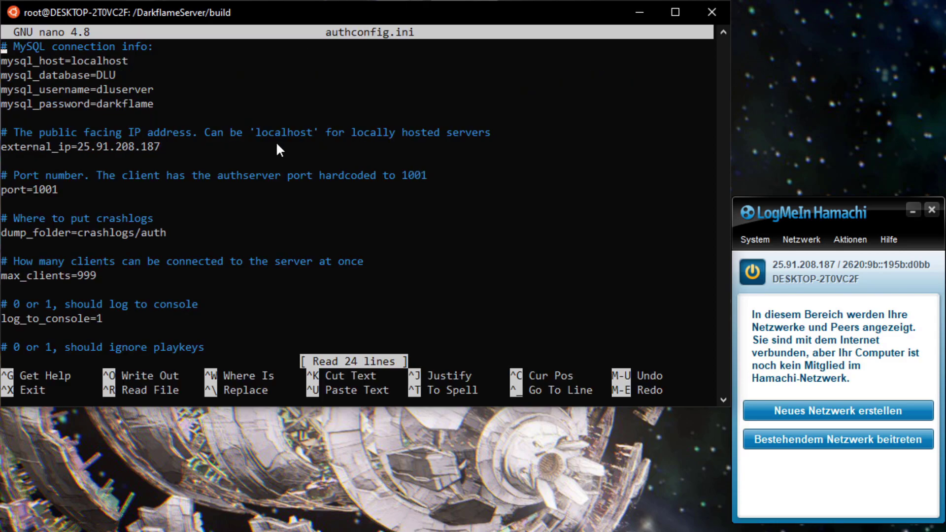
# Save authconfig.ini with external_ip 25.91.208.187, exit nano, and recall the nano command.
pyautogui.moveTo(174, 147); pyautogui.dragTo(77, 148)
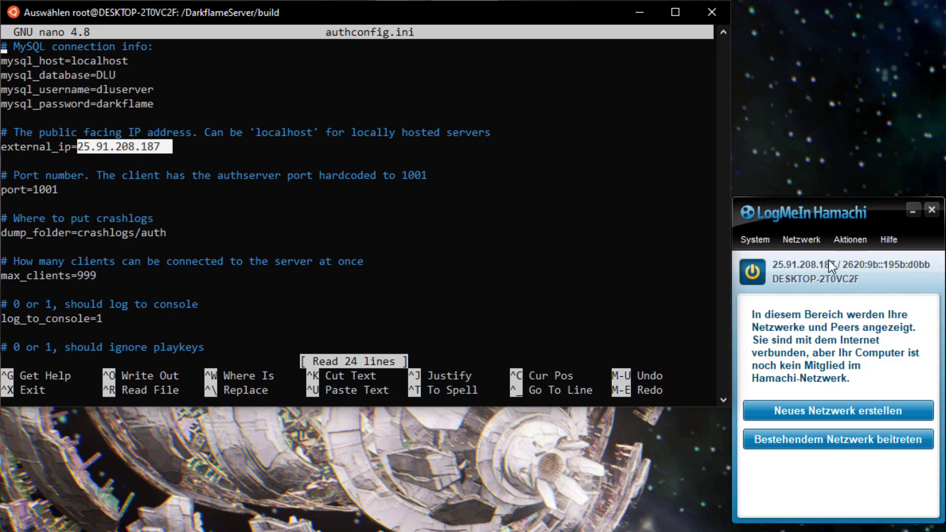
pyautogui.click(171, 147)
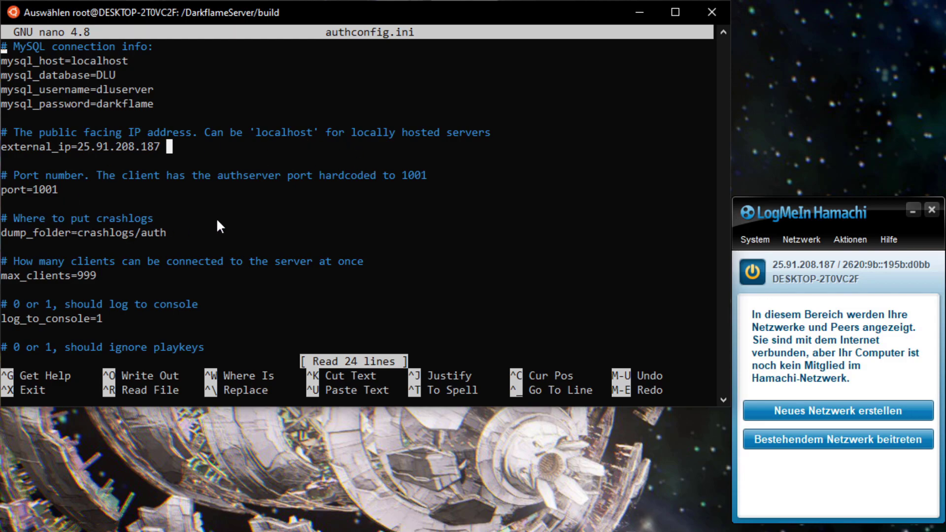
pyautogui.hotkey('ctrl', 'o')
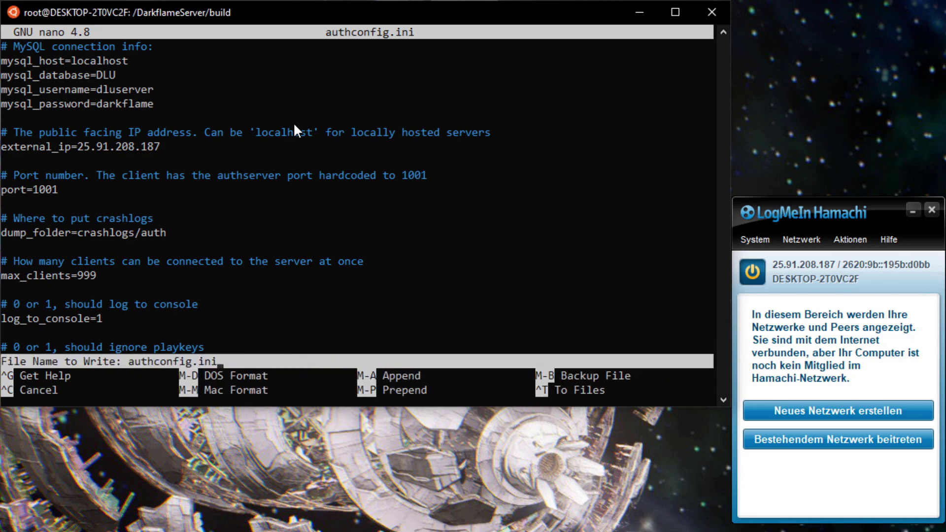
pyautogui.press('Return')
pyautogui.hotkey('ctrl', 'x')
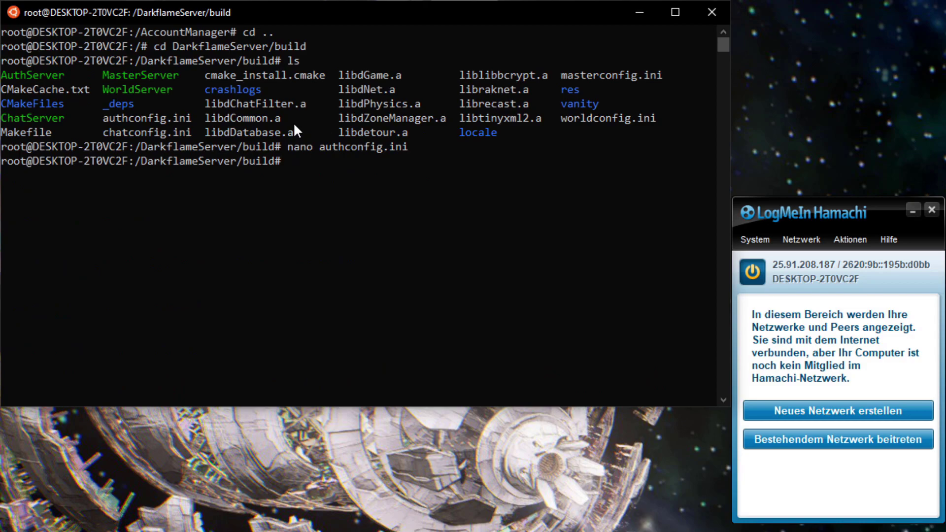
pyautogui.press('Up')
pyautogui.press('BackSpace')
pyautogui.press('BackSpace')
pyautogui.press('BackSpace')
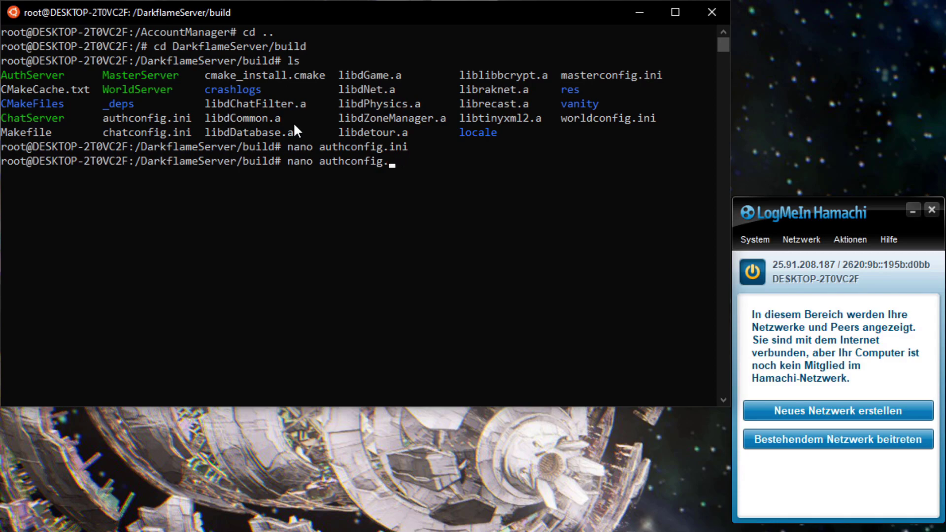
# Open masterconfig.ini in nano, check its external_ip value, and exit.
pyautogui.press('BackSpace')
pyautogui.press('BackSpace')
pyautogui.press('BackSpace')
pyautogui.press('BackSpace')
pyautogui.press('BackSpace')
pyautogui.press('BackSpace')
pyautogui.write('ma')
pyautogui.press('Tab')
pyautogui.press('Return')
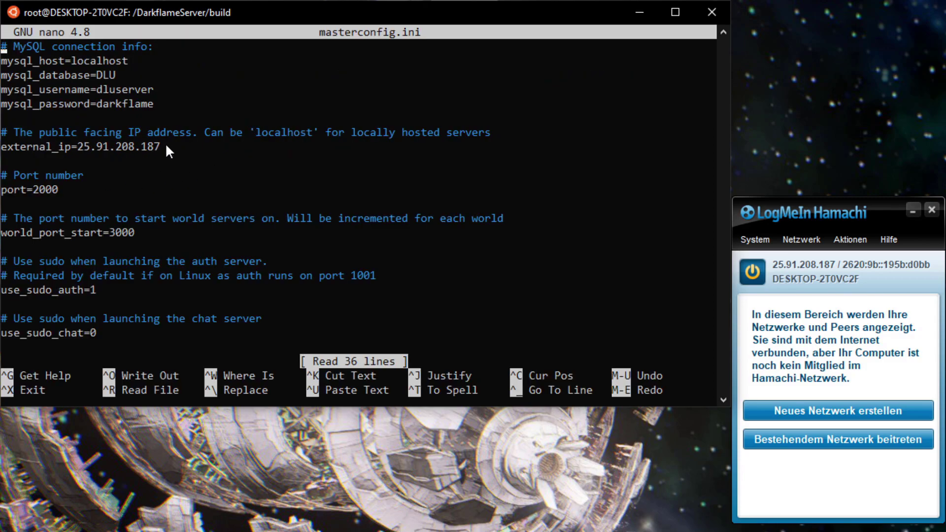
pyautogui.moveTo(161, 147); pyautogui.dragTo(78, 147)
pyautogui.hotkey('ctrl', 'c')
pyautogui.hotkey('ctrl', 'x')
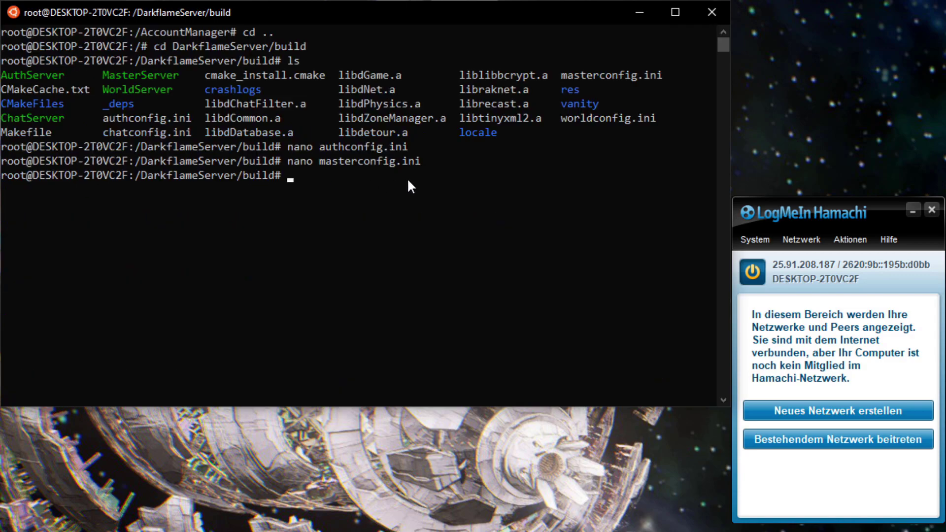
# Open chatconfig.ini in nano, confirm external_ip=25.91.208.187, and exit to the shell.
pyautogui.write('nano')
pyautogui.write('chat')
pyautogui.press('Tab')
pyautogui.press('Return')
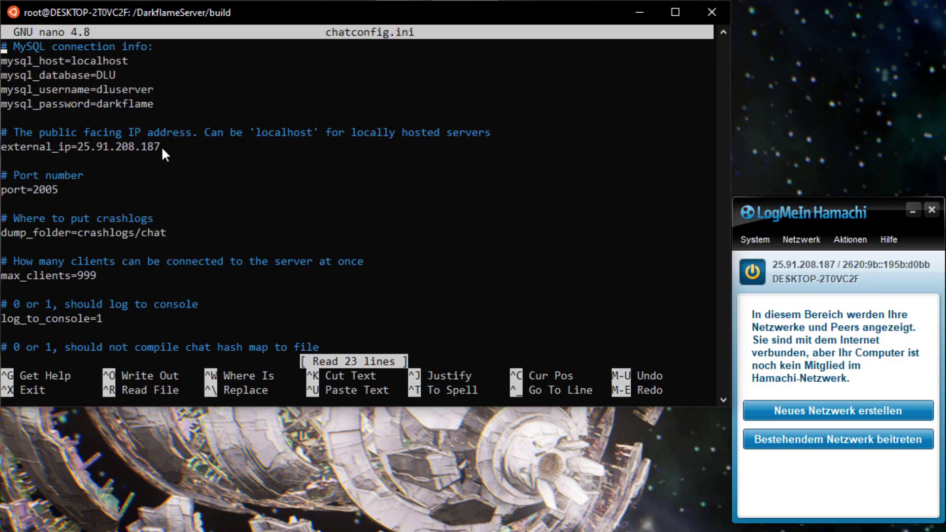
pyautogui.moveTo(161, 146); pyautogui.dragTo(84, 146)
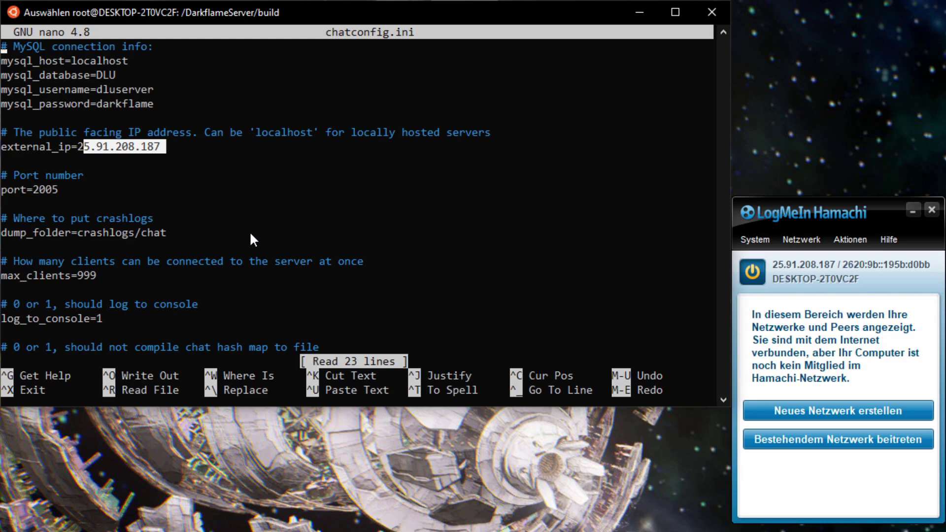
pyautogui.press('Return')
pyautogui.hotkey('ctrl', 'x')
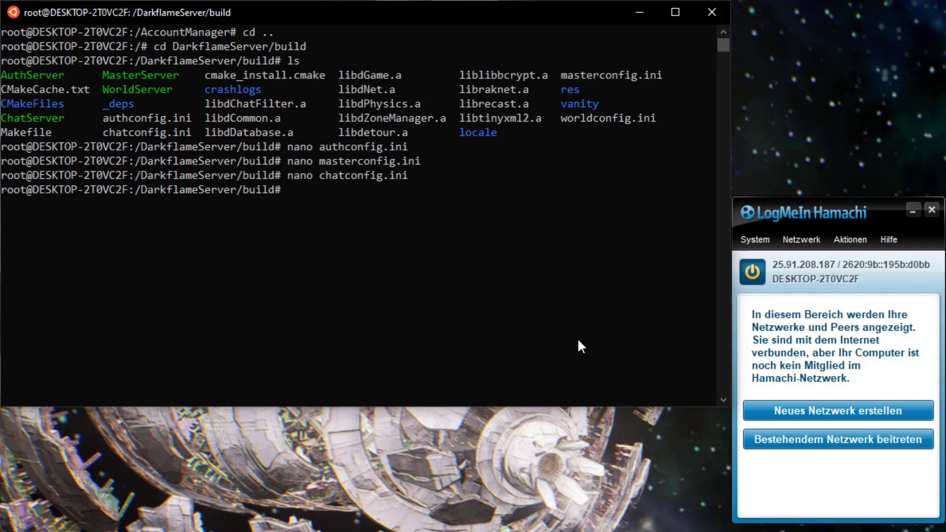
# Start MariaDB with 'service mysql start' and run ./MasterServer until its log shows Ready zone 0.
pyautogui.write('service mys')
pyautogui.write('ql ')
pyautogui.write('start')
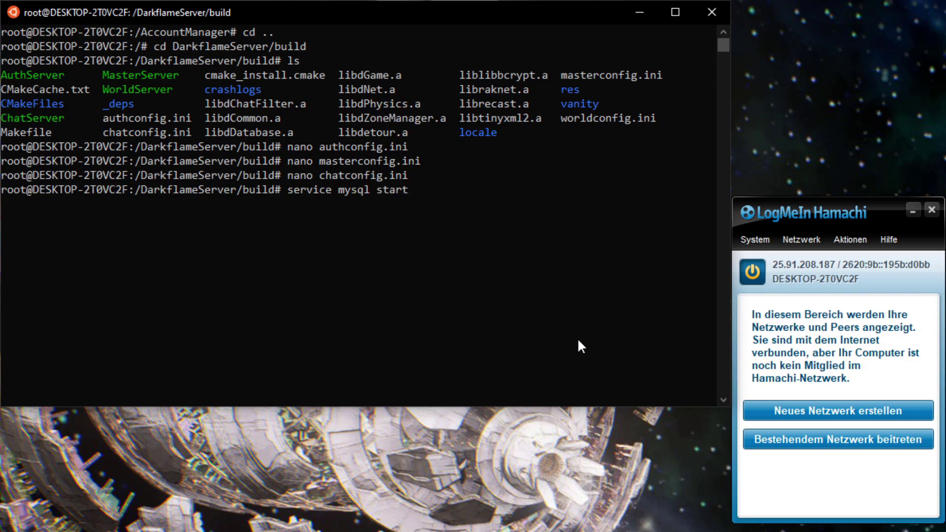
pyautogui.press('Return')
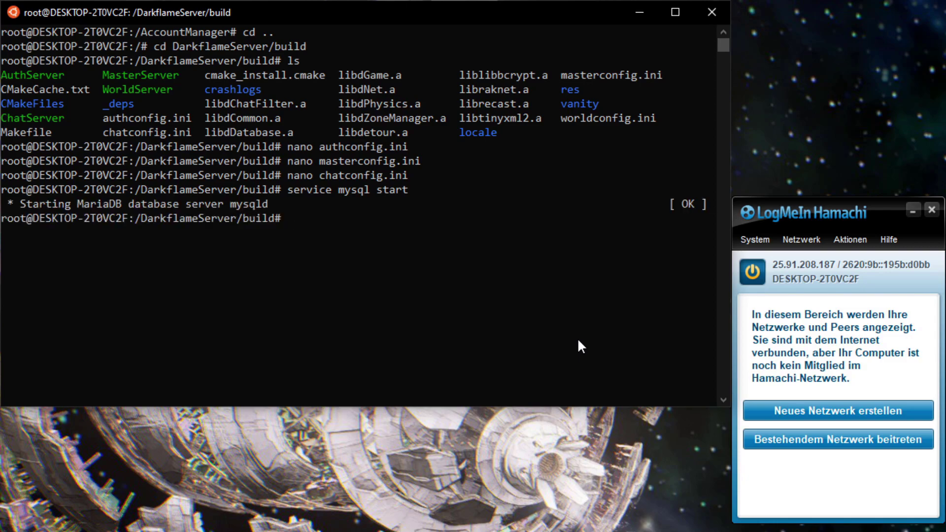
pyautogui.write('./Man')
pyautogui.press('BackSpace')
pyautogui.press('BackSpace')
pyautogui.press('BackSpace')
pyautogui.write('./Mas')
pyautogui.press('Tab')
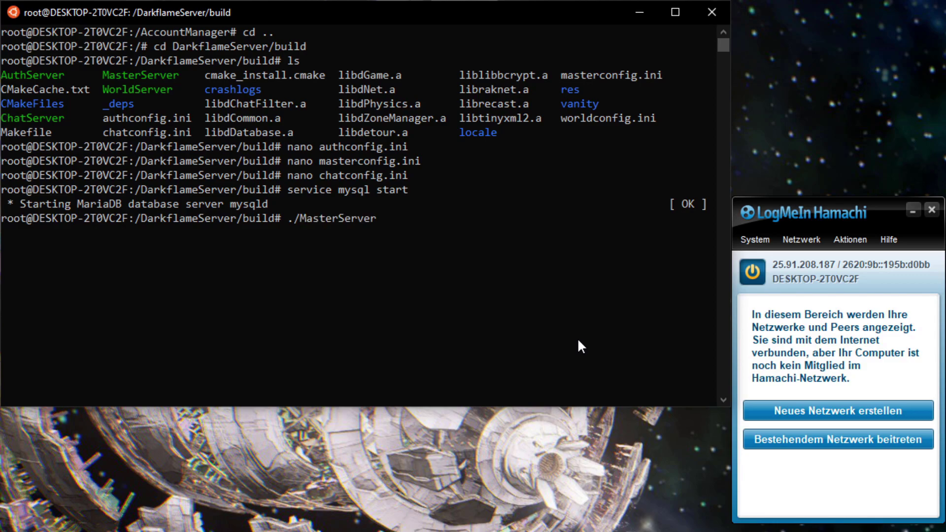
pyautogui.press('Return')
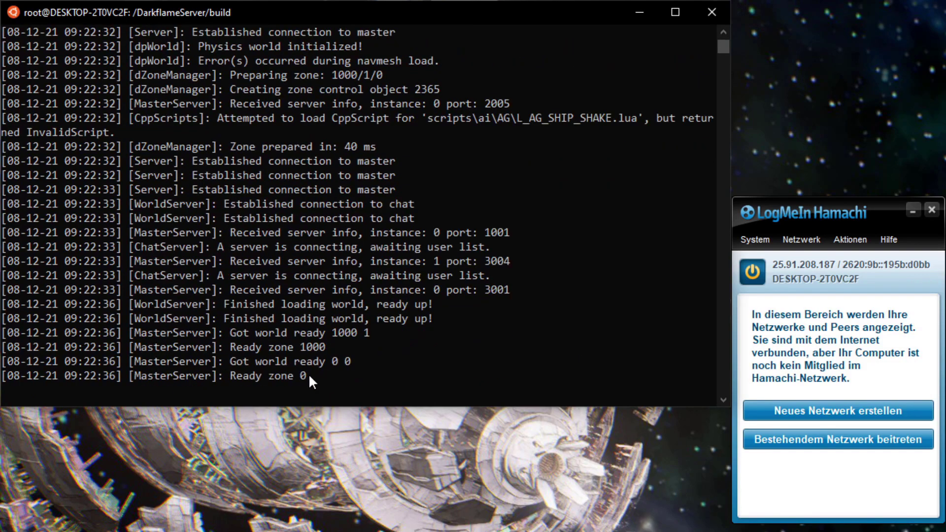
pyautogui.moveTo(309, 374); pyautogui.dragTo(234, 379)
pyautogui.click(352, 376)
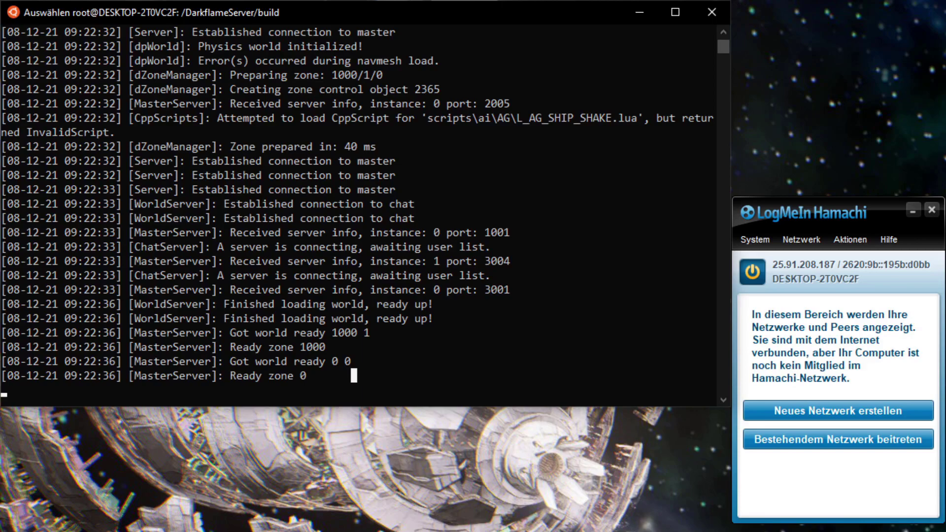
# Bring up the D:\LU client folder in File Explorer and move the window to the left.
pyautogui.press('super+e')
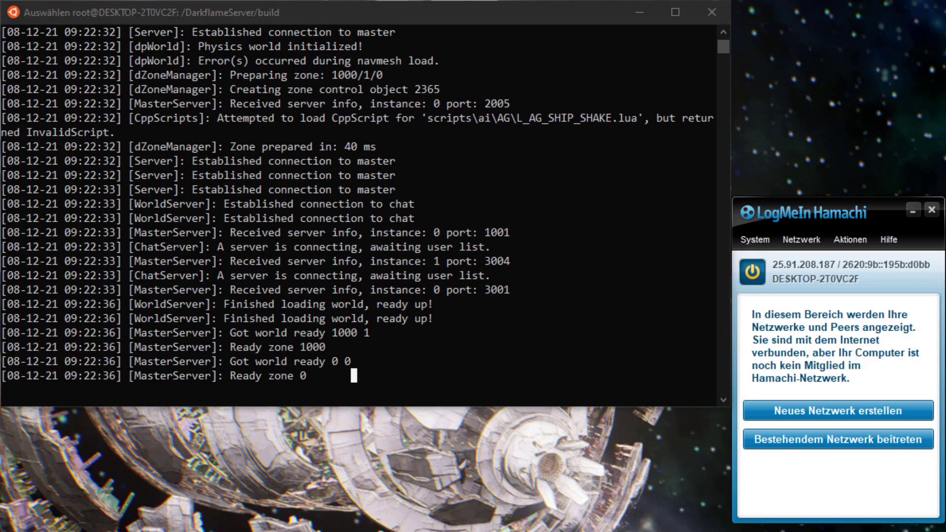
pyautogui.hotkey('alt', 'F4')
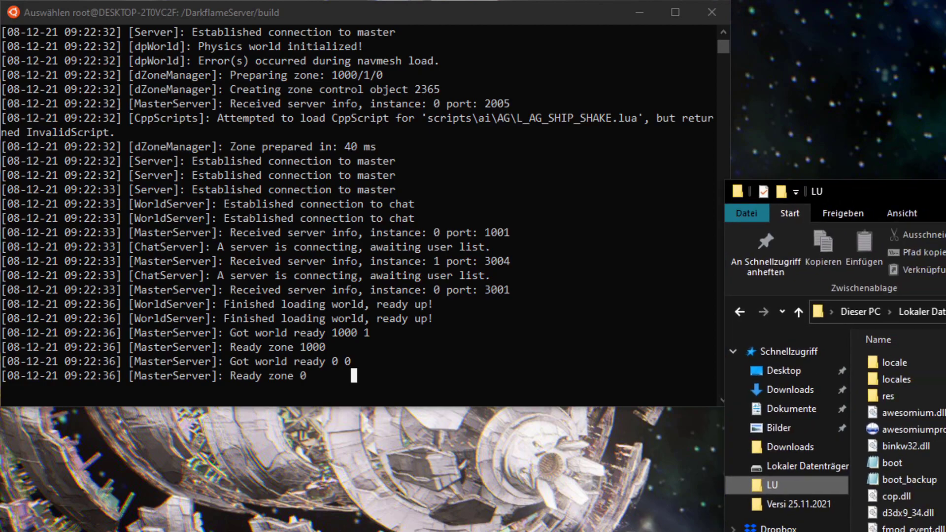
pyautogui.moveTo(838, 183)
pyautogui.mouseDown()
pyautogui.moveTo(833, 112)
pyautogui.moveTo(590, 9)
pyautogui.moveTo(495, 1)
pyautogui.moveTo(510, 5)
pyautogui.moveTo(508, 22)
pyautogui.mouseUp()
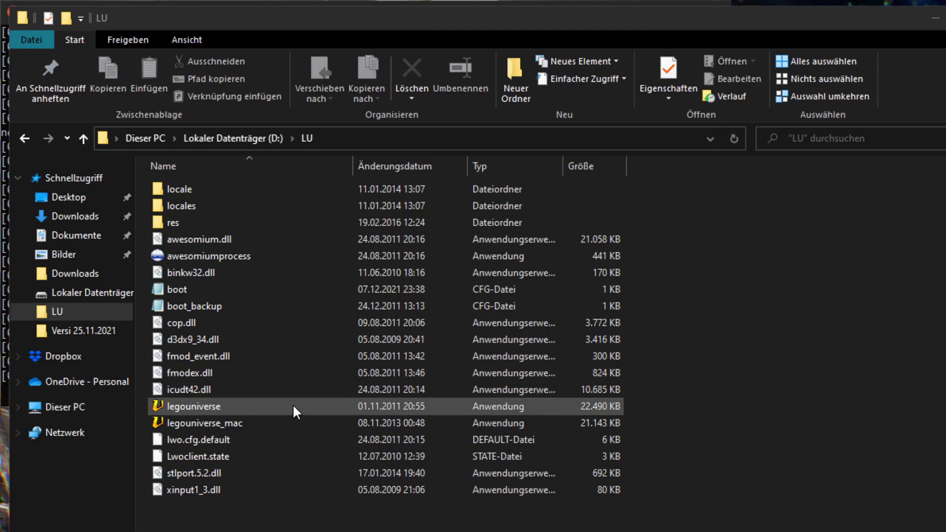
pyautogui.rightClick(191, 294)
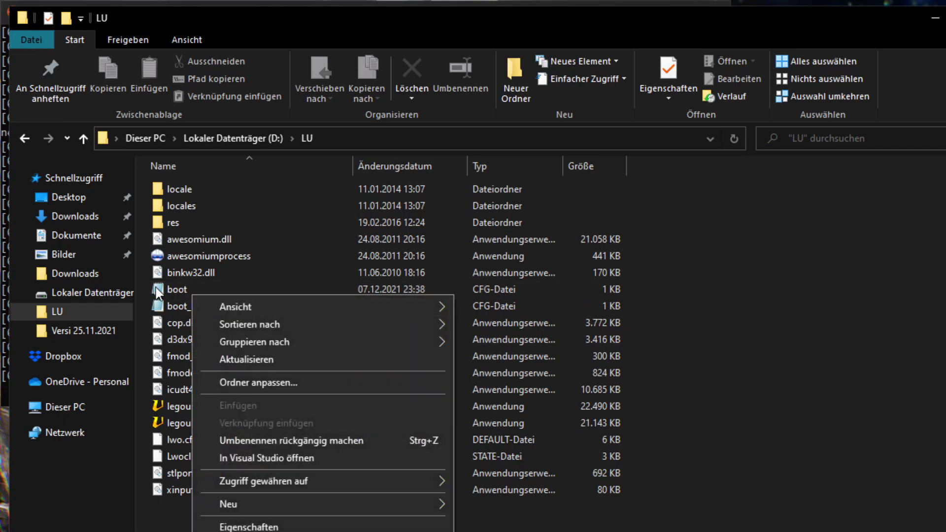
pyautogui.click(175, 296)
pyautogui.rightClick(176, 295)
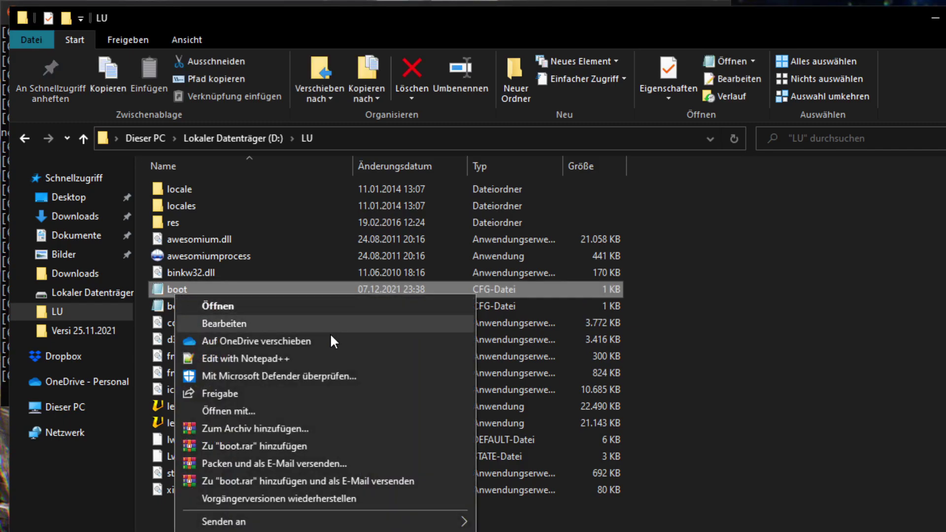
pyautogui.click(257, 361)
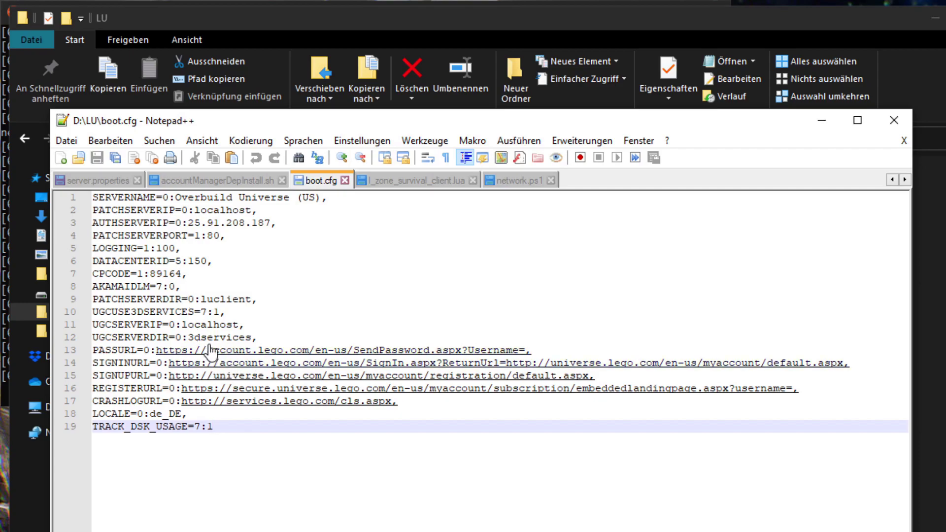
pyautogui.doubleClick(153, 414)
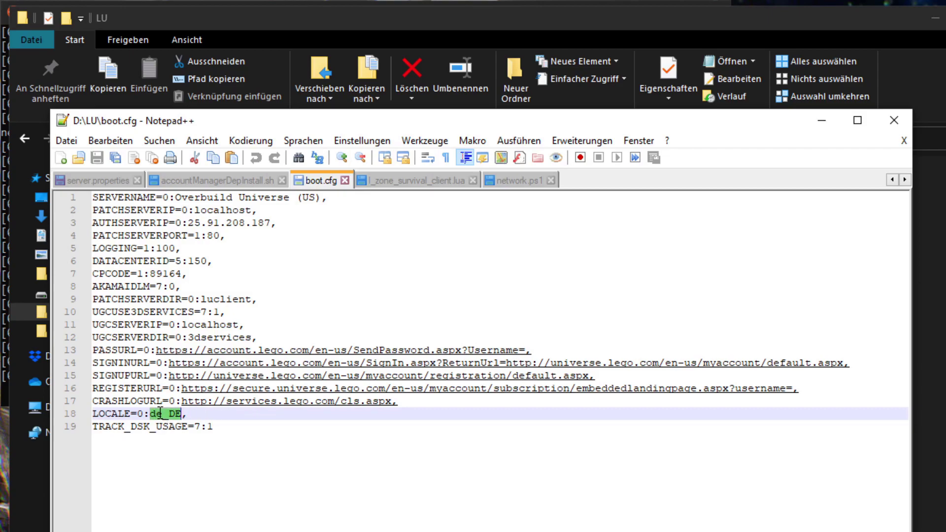
pyautogui.click(200, 416)
pyautogui.press('Left')
pyautogui.moveTo(198, 415); pyautogui.dragTo(97, 413)
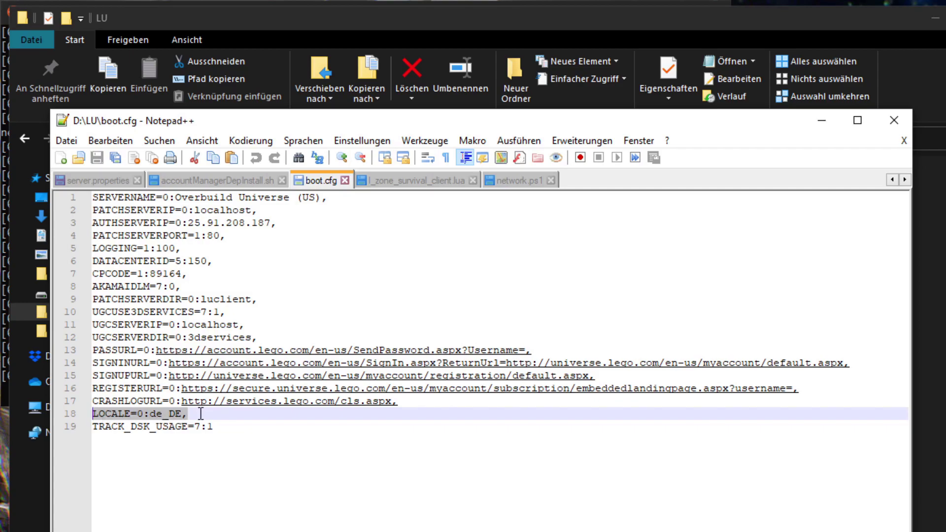
pyautogui.click(248, 248)
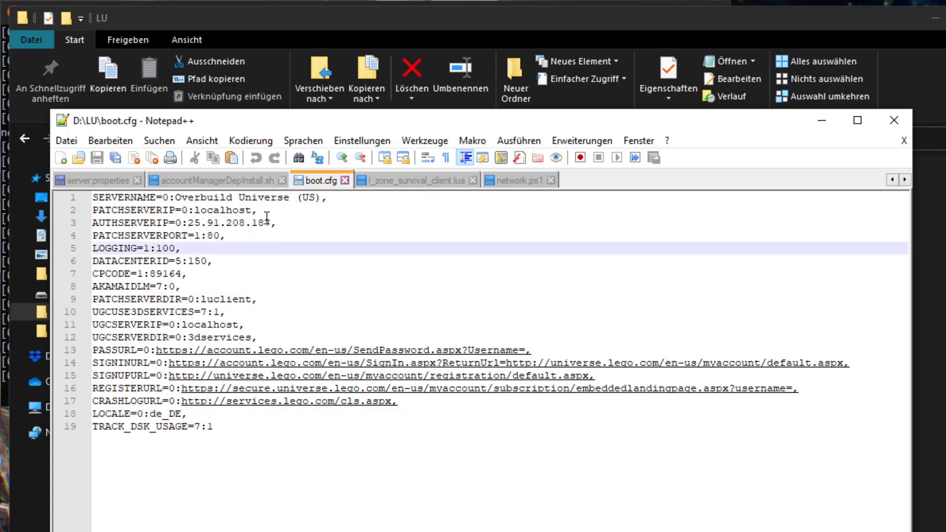
pyautogui.moveTo(271, 223); pyautogui.dragTo(202, 221)
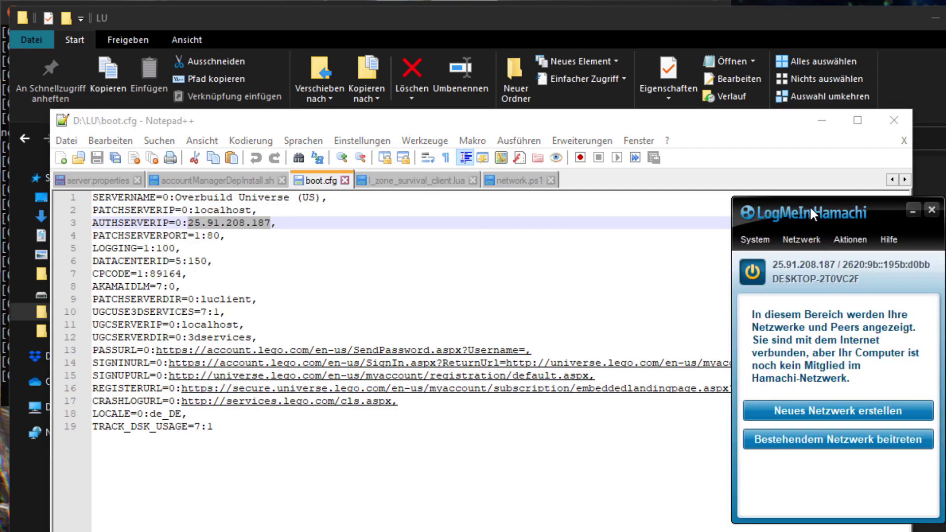
pyautogui.moveTo(811, 209); pyautogui.dragTo(539, 196)
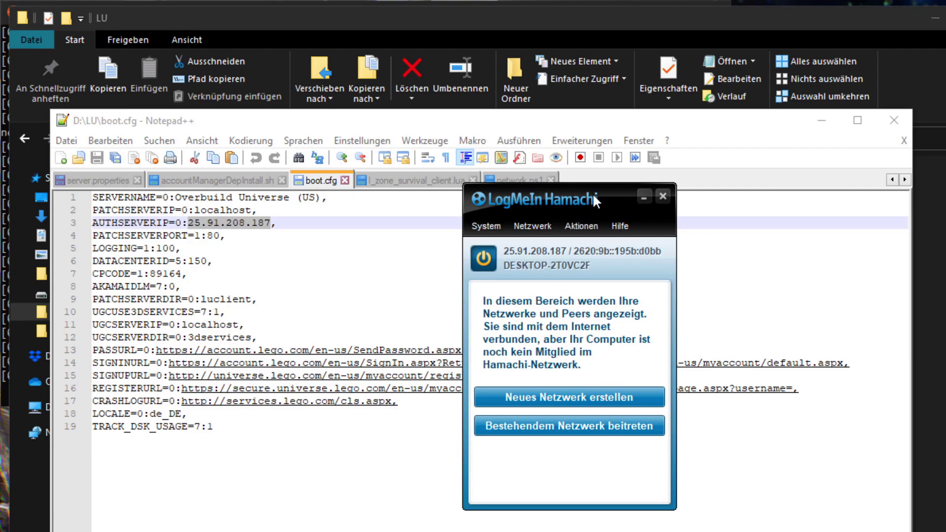
pyautogui.moveTo(589, 193); pyautogui.dragTo(757, 219)
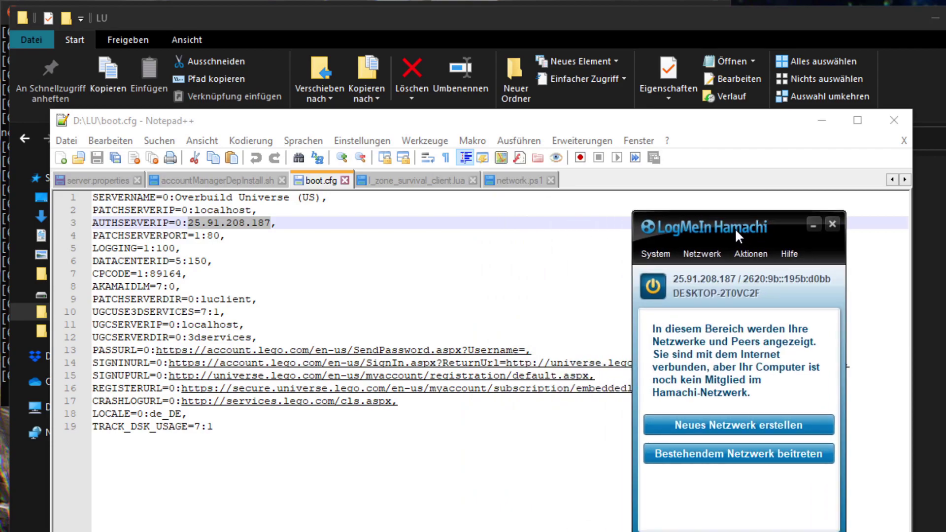
pyautogui.moveTo(734, 227); pyautogui.dragTo(783, 181)
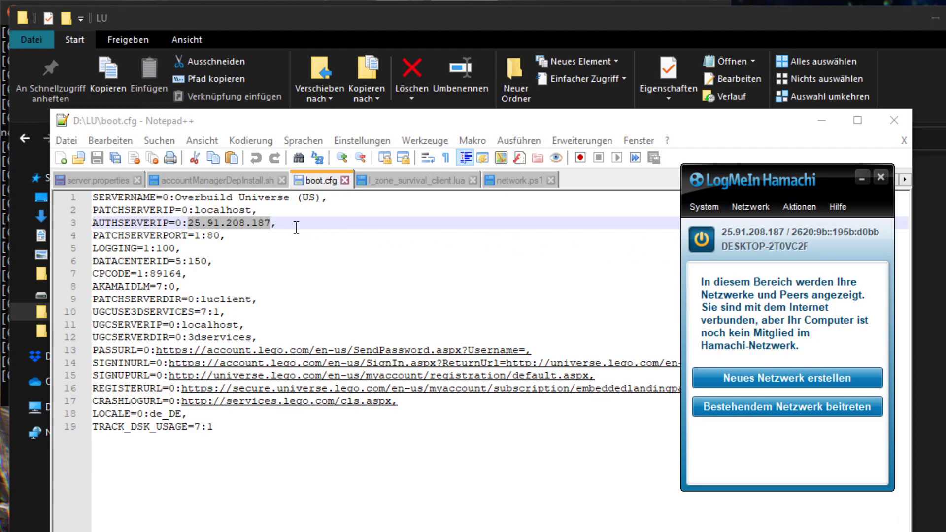
pyautogui.moveTo(296, 227); pyautogui.dragTo(189, 223)
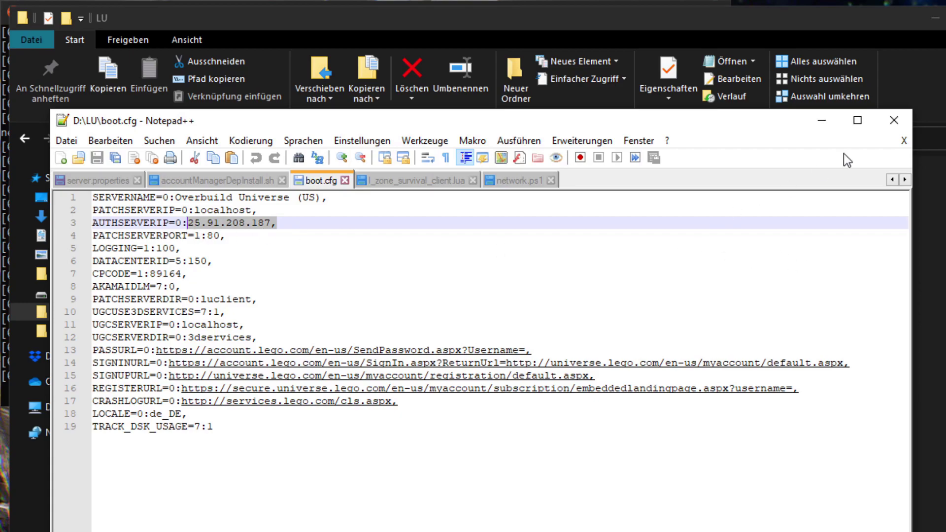
pyautogui.click(899, 119)
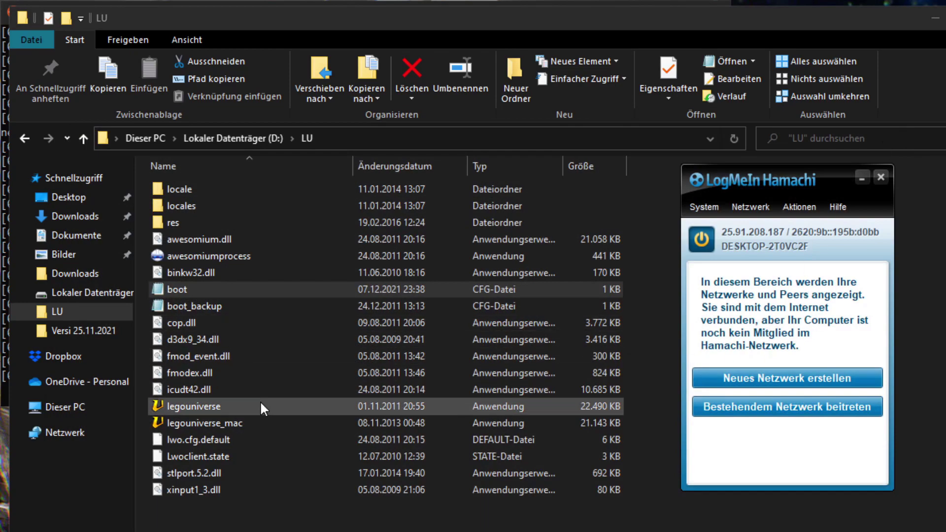
# Launch legouniverse and log in with the account username and password.
pyautogui.click(260, 402)
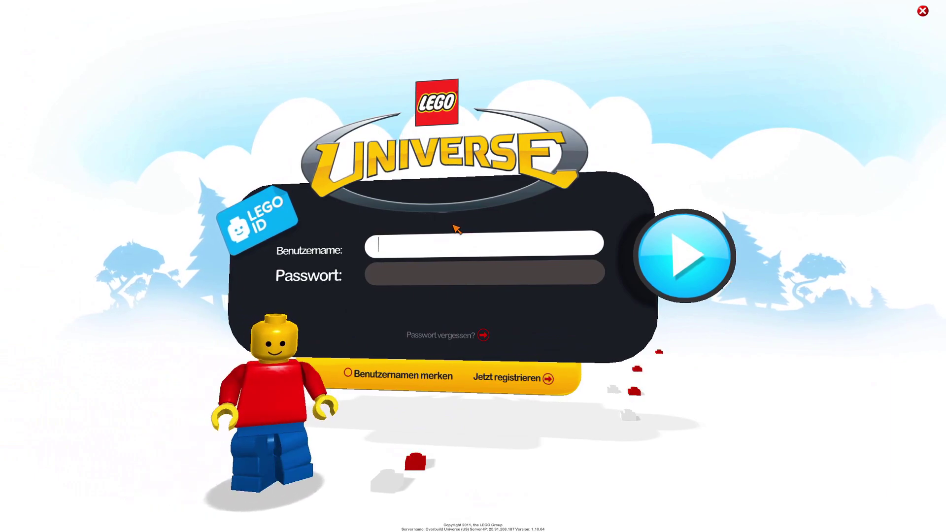
pyautogui.write('Luca')
pyautogui.press('Tab')
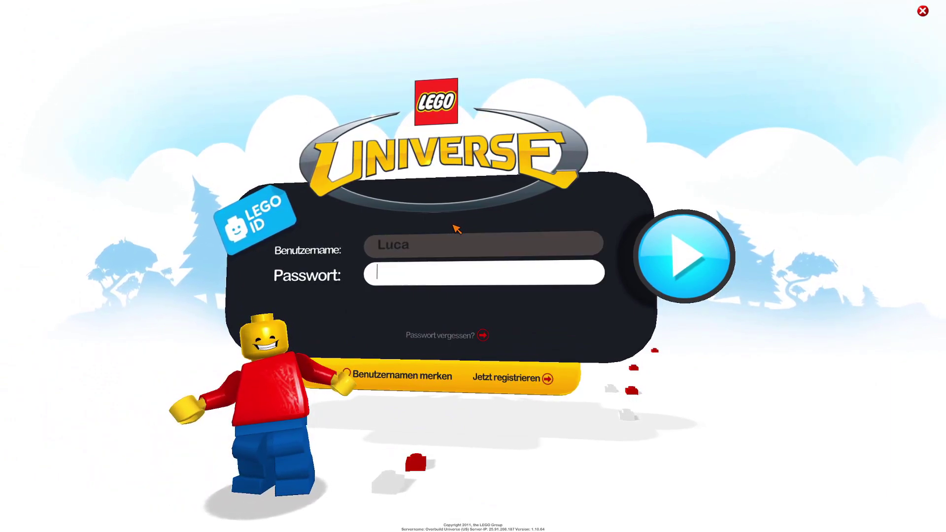
pyautogui.write('**********')
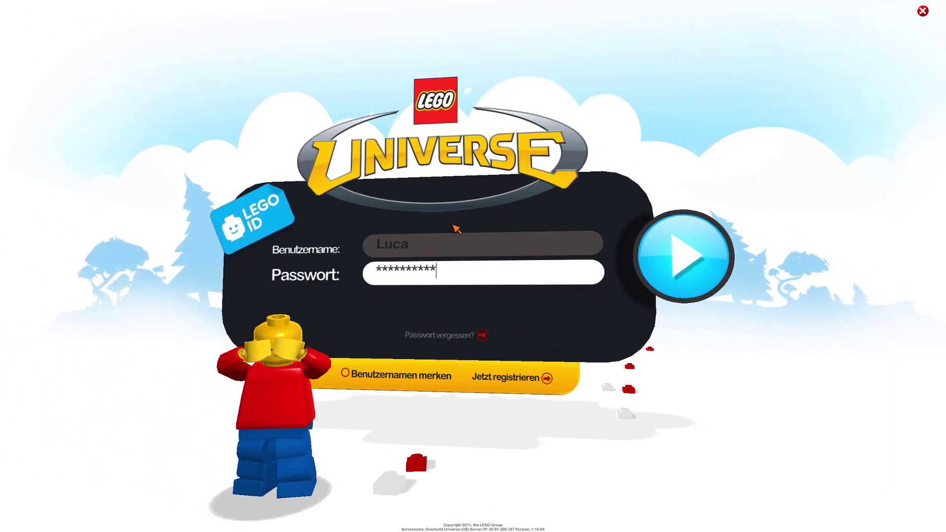
pyautogui.press('Return')
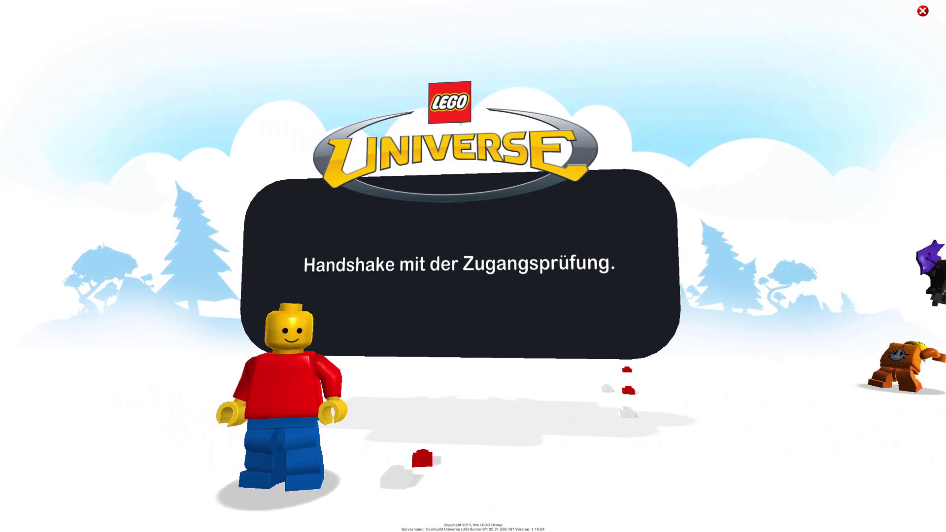
pyautogui.hotkey('alt', 'Tab')
# Resume the paused MasterServer console output, check the newest log lines, and return to the game.
pyautogui.click(206, 154)
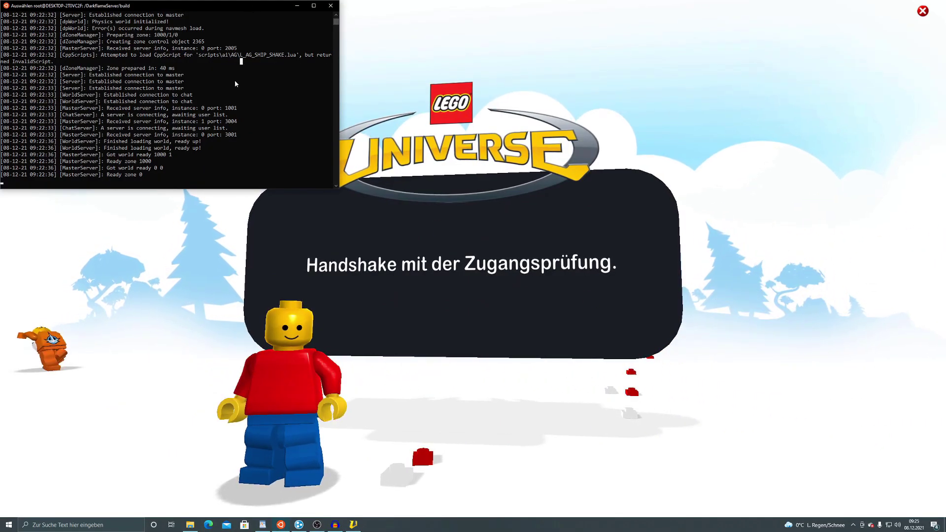
pyautogui.rightClick(229, 112)
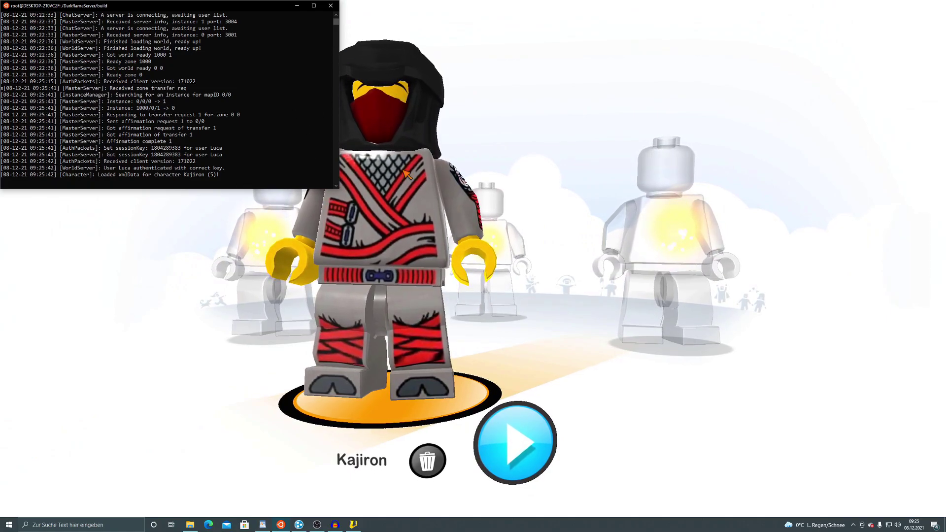
pyautogui.moveTo(230, 181)
pyautogui.mouseDown()
pyautogui.moveTo(211, 174)
pyautogui.moveTo(241, 101)
pyautogui.mouseUp()
pyautogui.click(240, 100)
pyautogui.moveTo(247, 176); pyautogui.dragTo(232, 133)
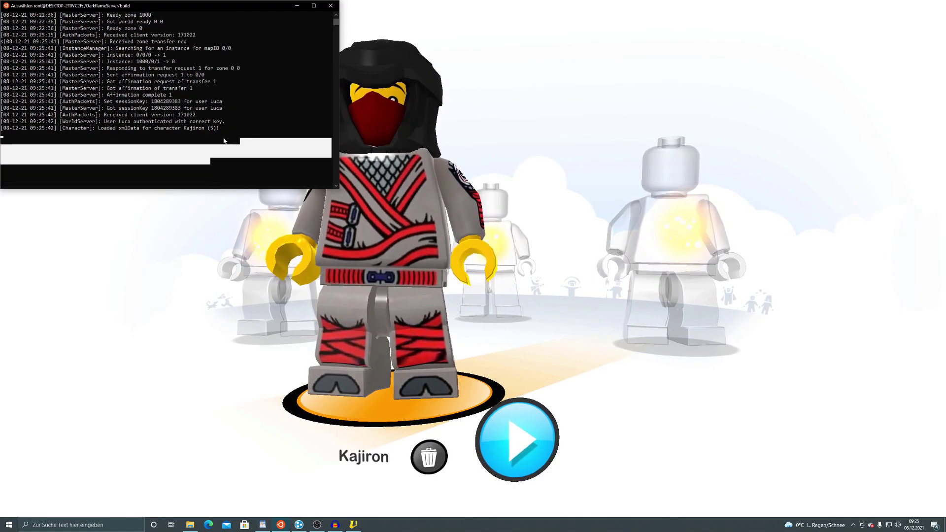
pyautogui.moveTo(232, 177); pyautogui.dragTo(227, 79)
pyautogui.click(597, 140)
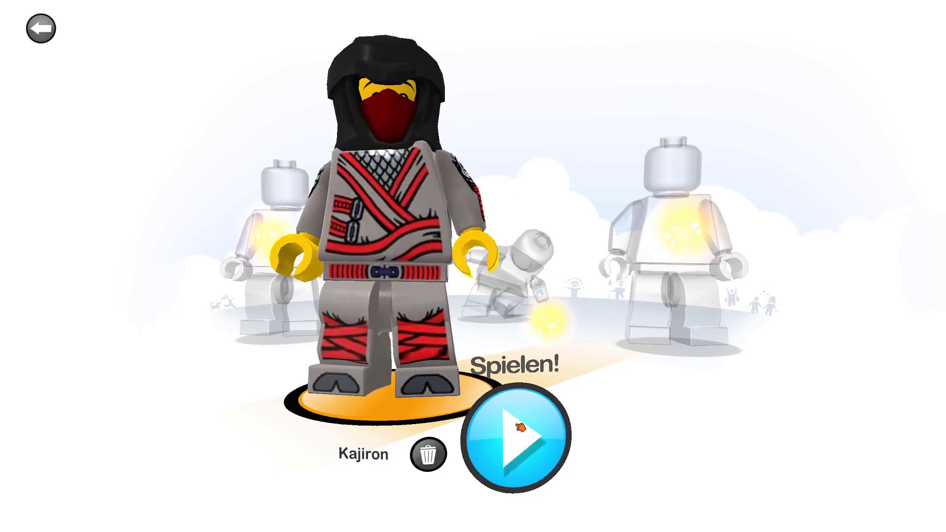